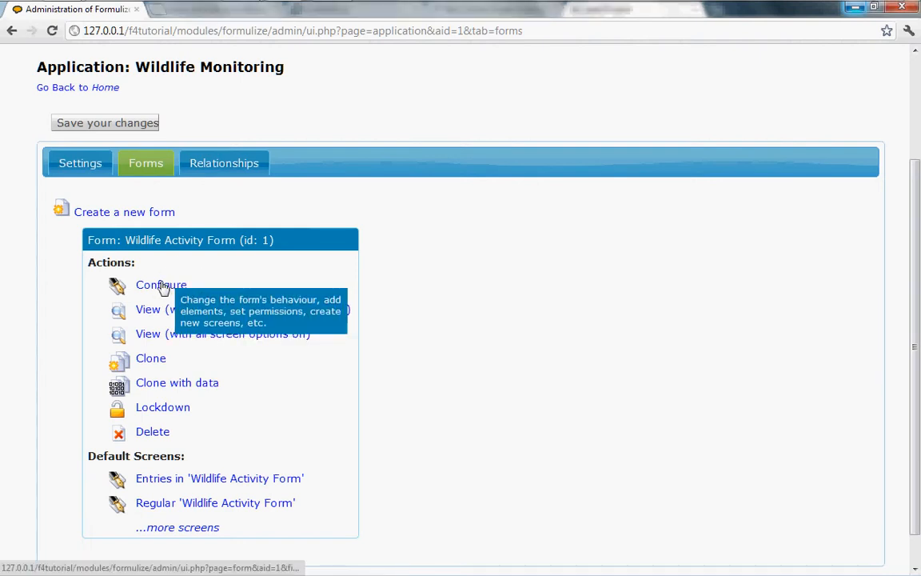
- Open the Wildlife Activity Form's configuration at its permission settings
left_click(163, 287)
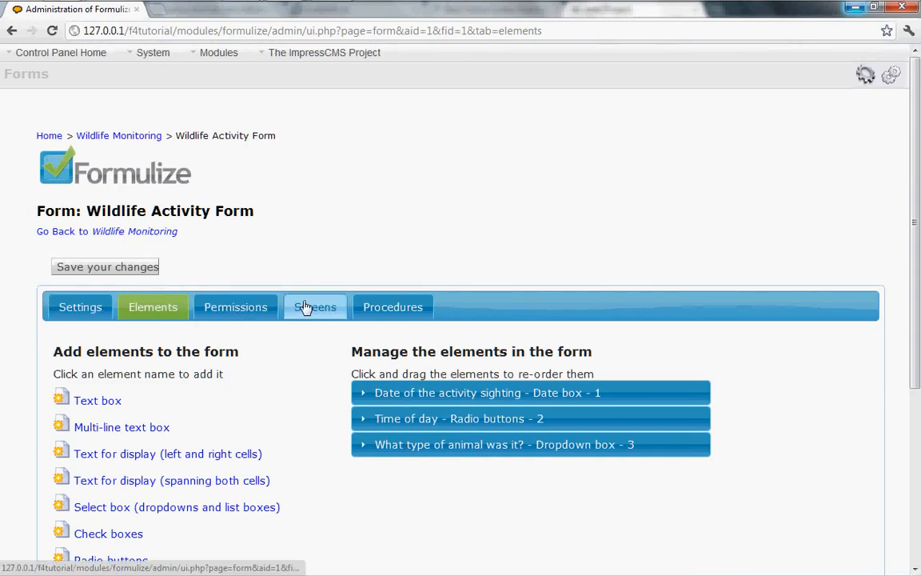
scroll(296, 381, "down", 2)
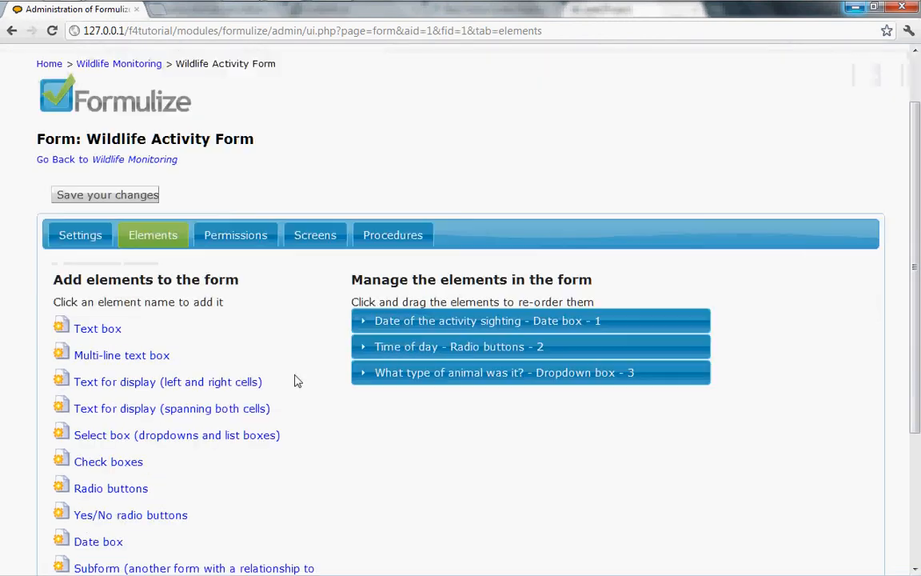
left_click(233, 239)
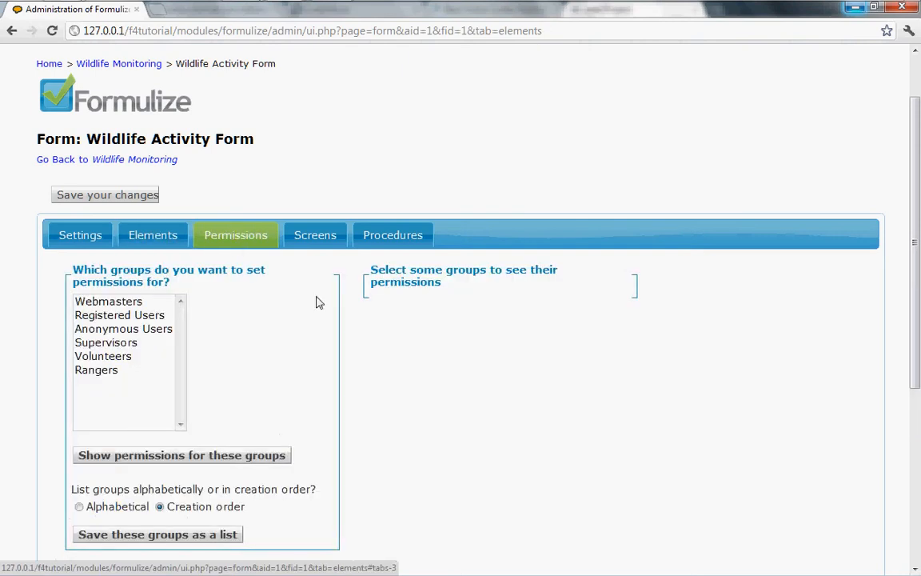
- Select the Supervisors, Volunteers and Rangers groups and show their permissions for the form
scroll(330, 311, "down", 2)
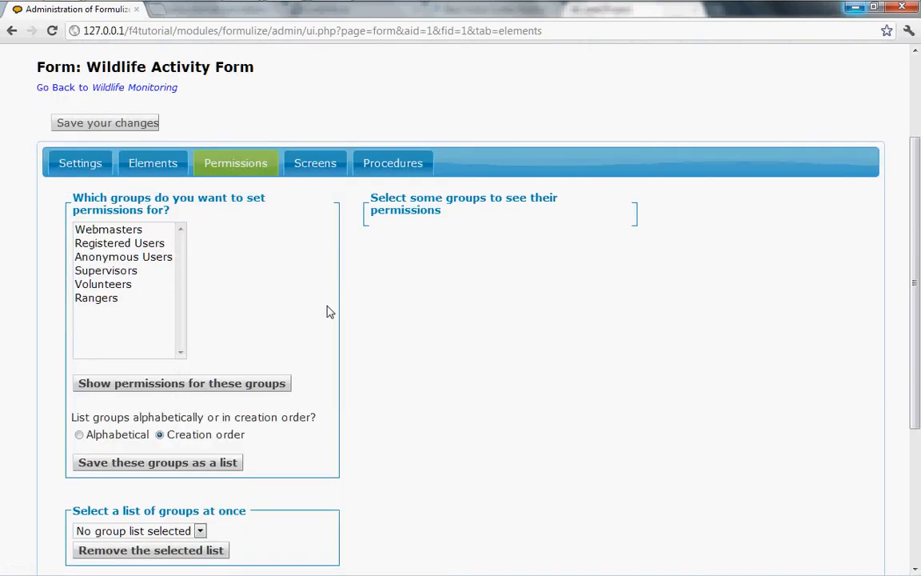
left_click(115, 273)
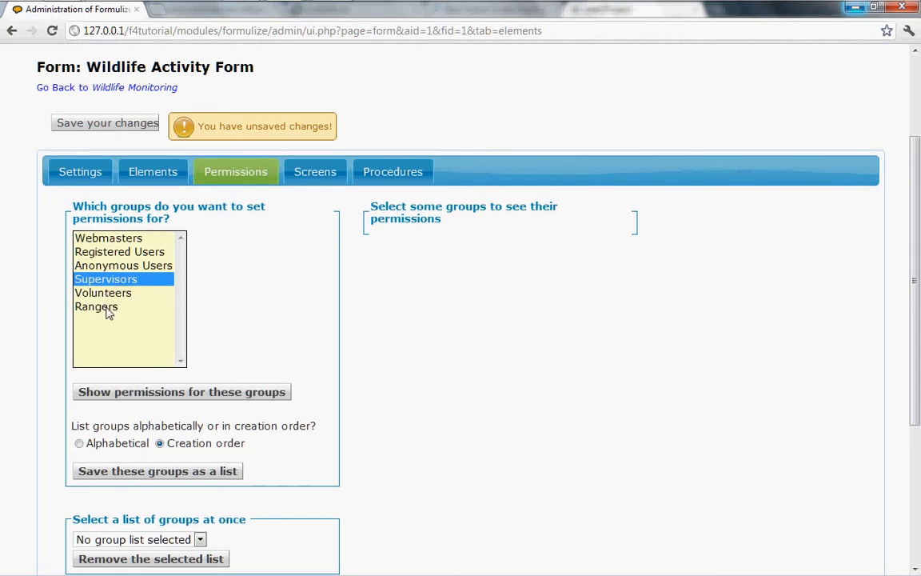
left_click(109, 311, "shift")
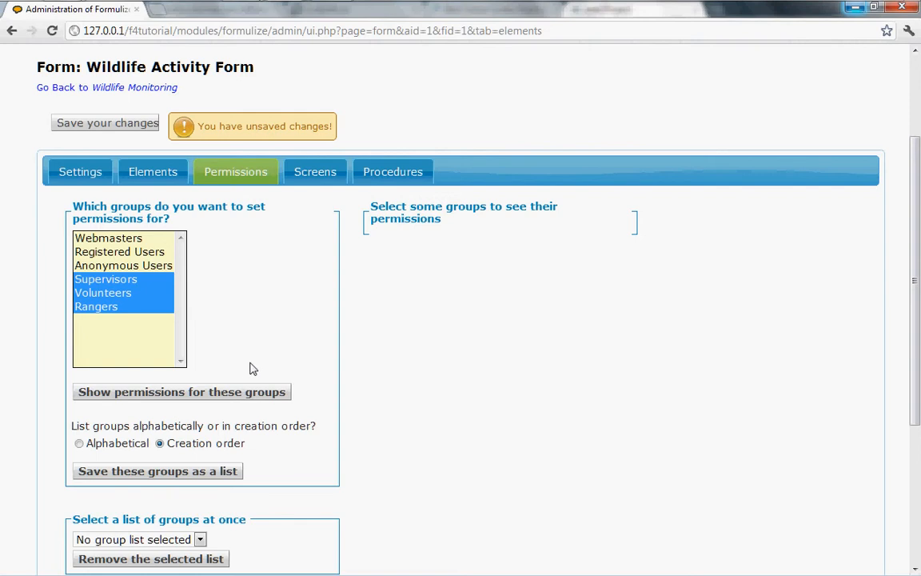
left_click(166, 393)
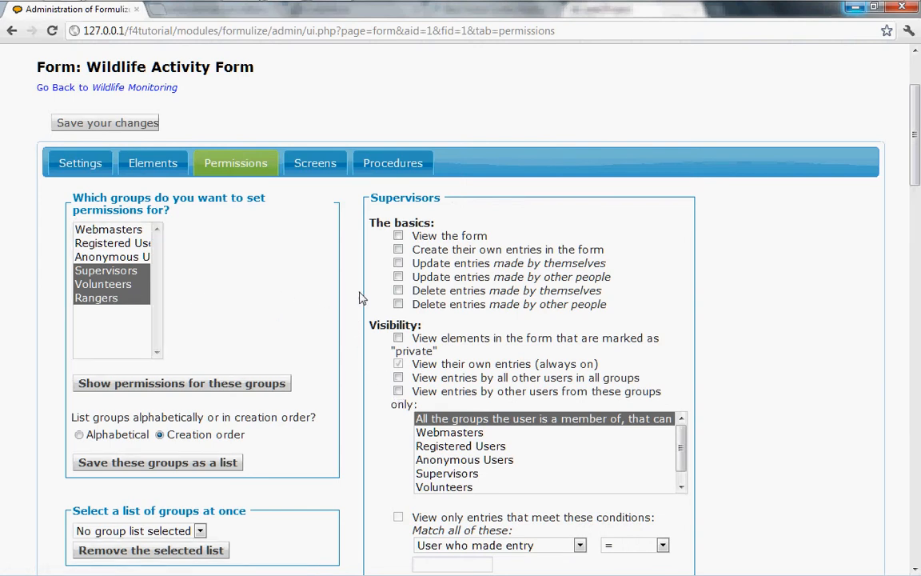
- Review the permission sections for Supervisors, Volunteers and Rangers and the choices for selecting a saved list of groups
scroll(360, 298, "down", 10)
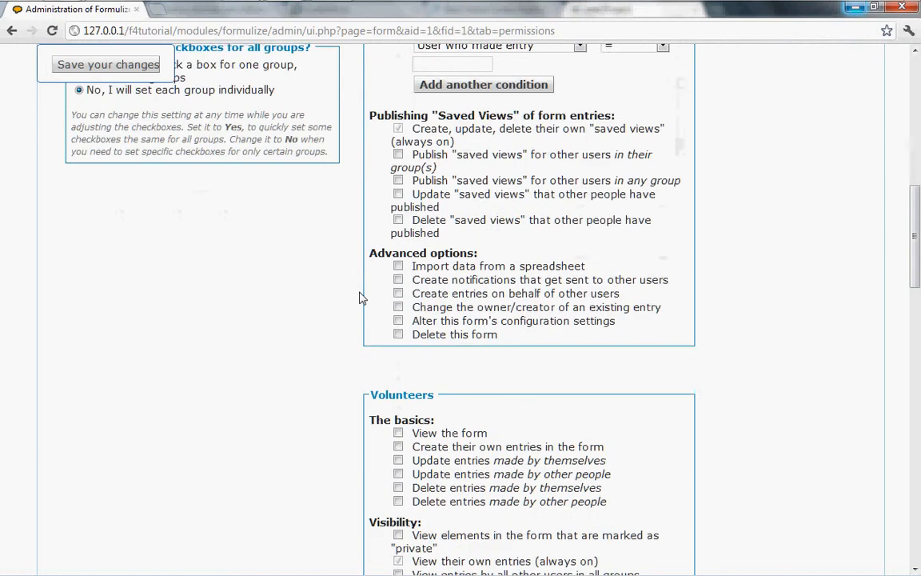
scroll(360, 298, "down", 12)
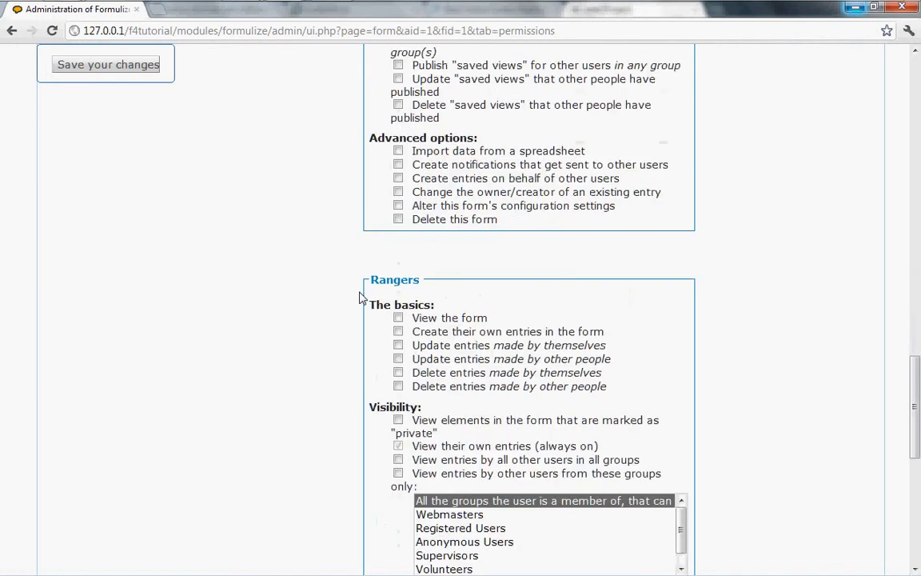
scroll(360, 298, "down", 3)
scroll(360, 297, "up", 15)
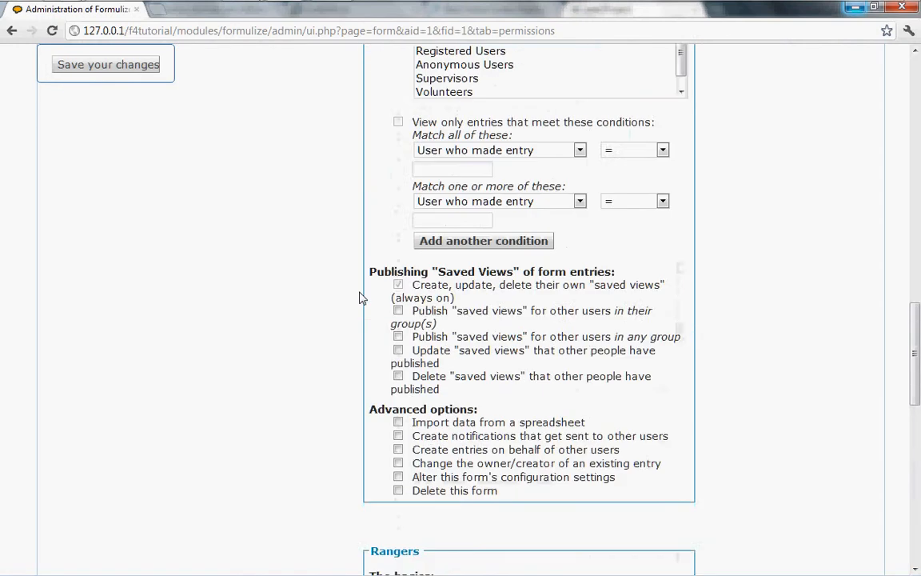
scroll(360, 298, "up", 8)
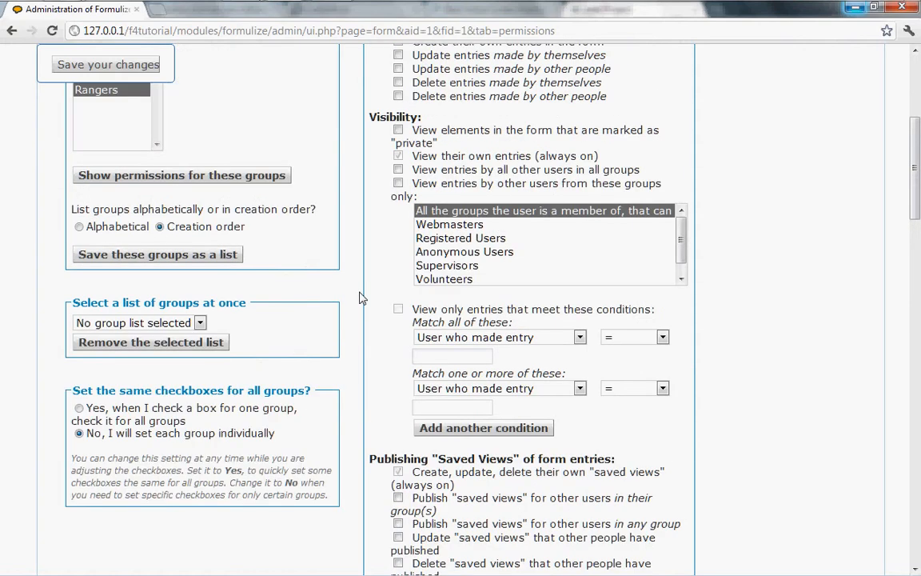
scroll(360, 297, "up", 1)
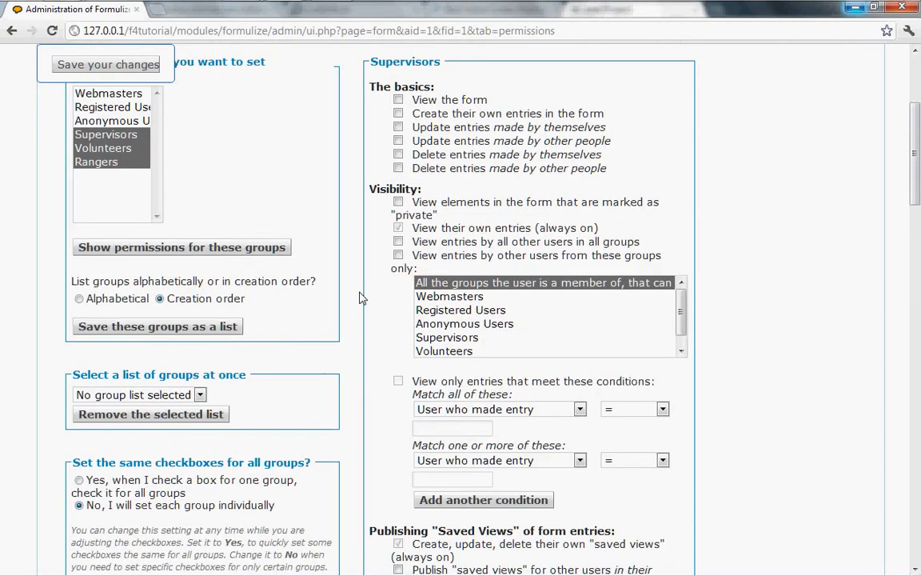
left_click(196, 396)
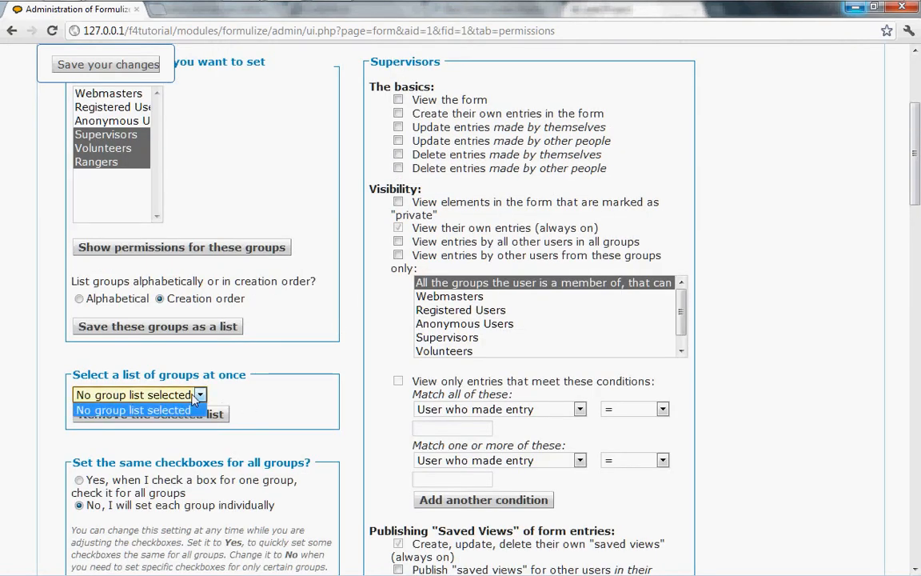
left_click(194, 393)
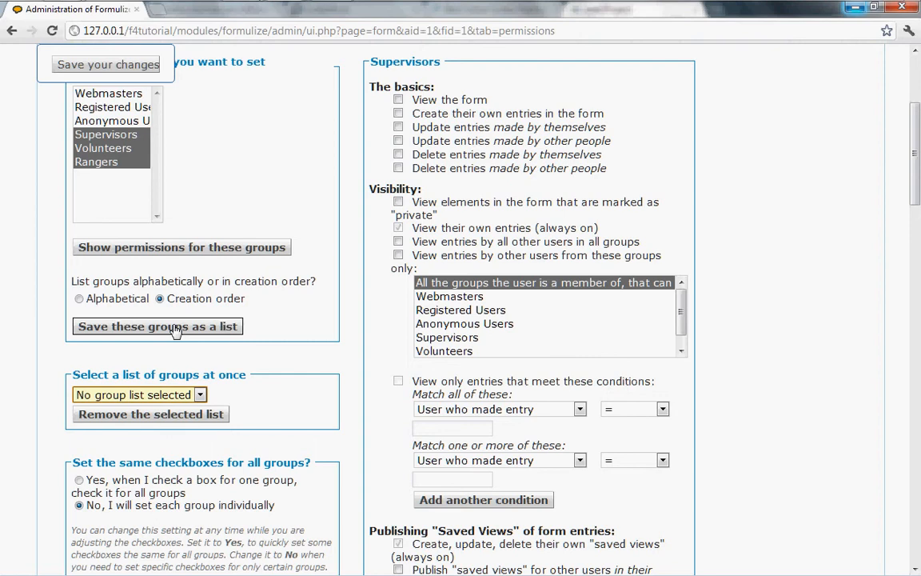
left_click(168, 394)
left_click(168, 395)
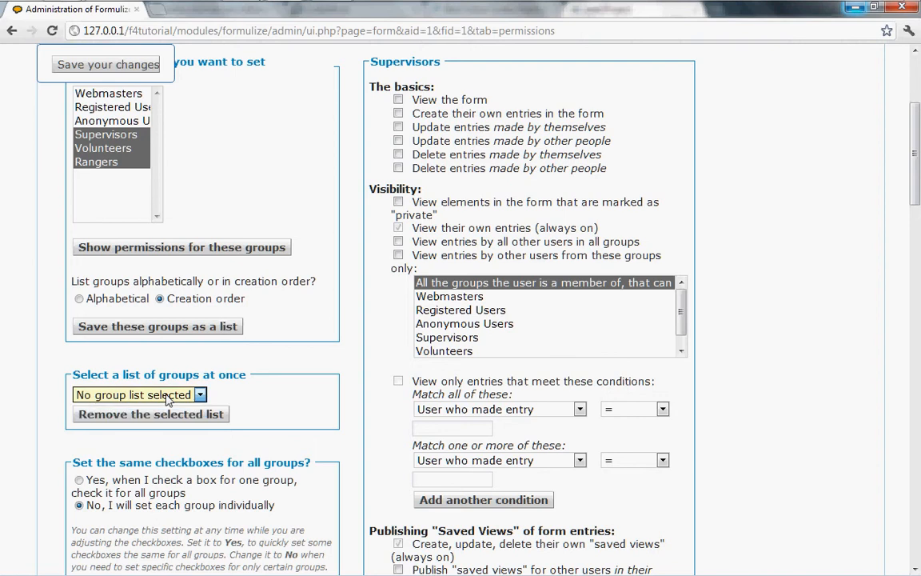
- Examine the option for setting the same checkboxes for all groups alongside each group's permission checkboxes
scroll(260, 428, "down", 3)
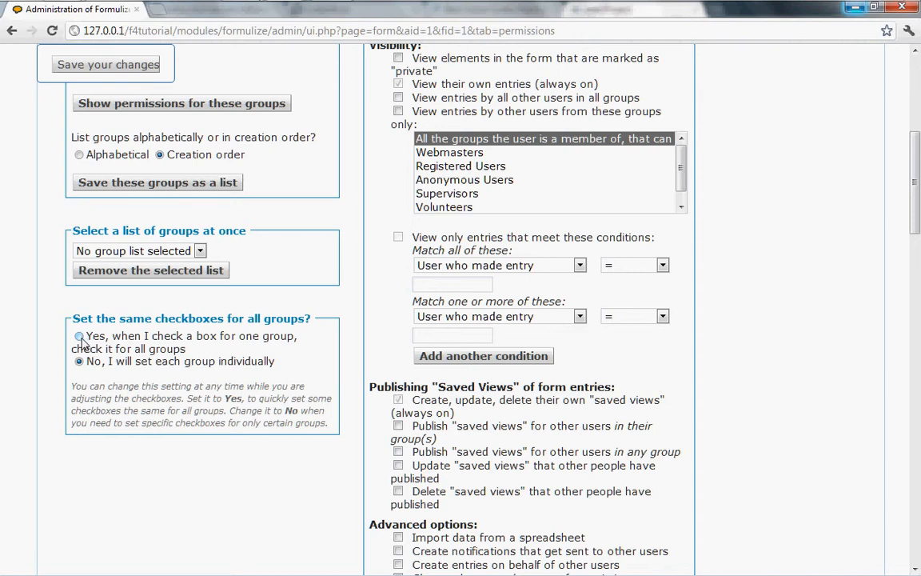
scroll(325, 349, "up", 5)
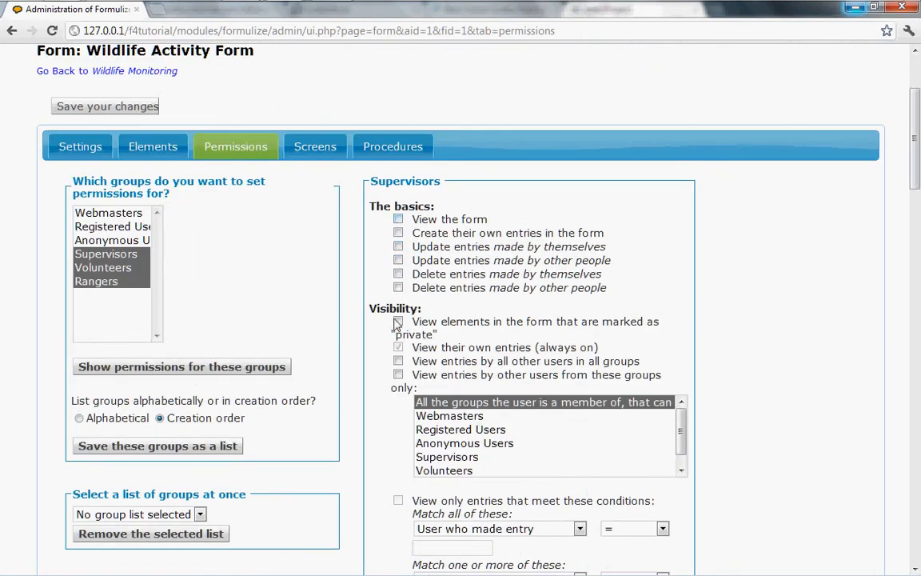
scroll(396, 391, "down", 9)
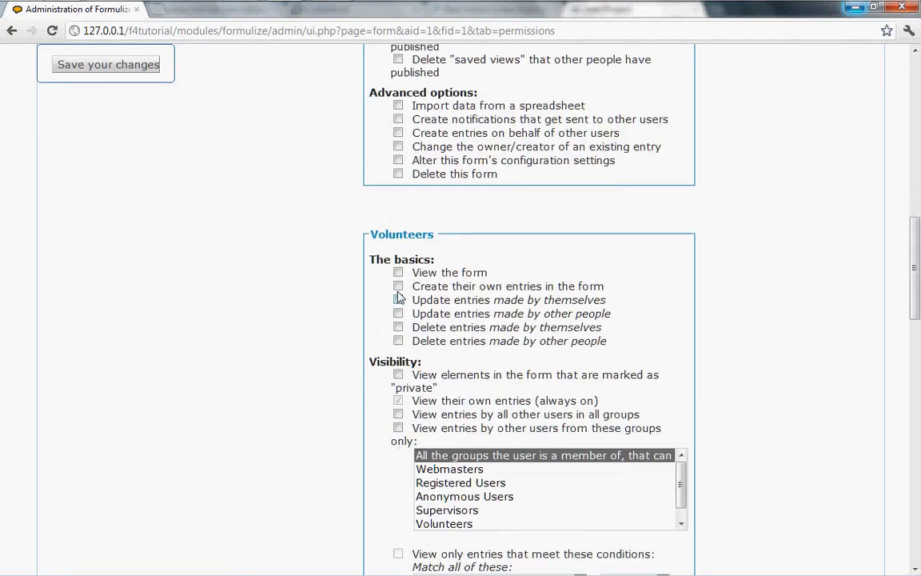
scroll(399, 336, "down", 3)
scroll(399, 352, "down", 6)
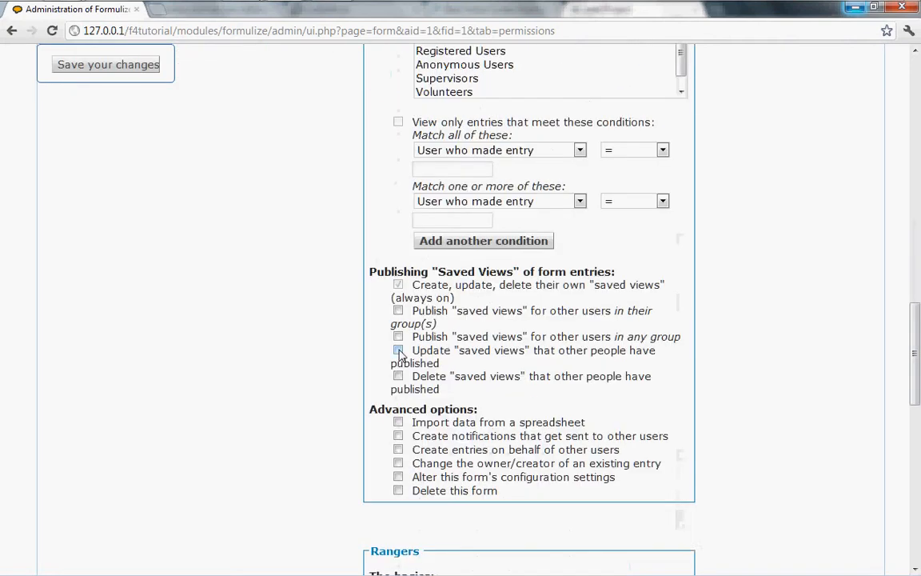
scroll(267, 379, "up", 14)
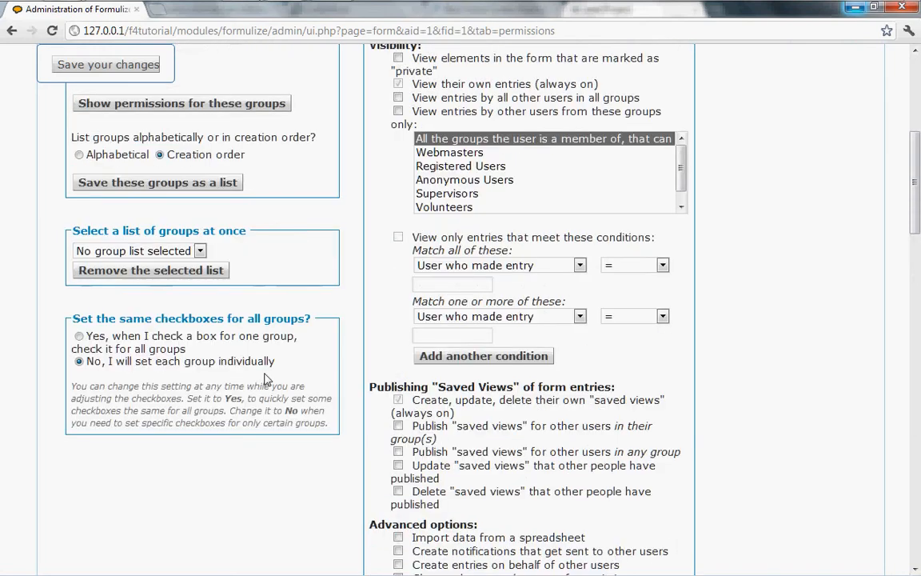
scroll(264, 380, "up", 1)
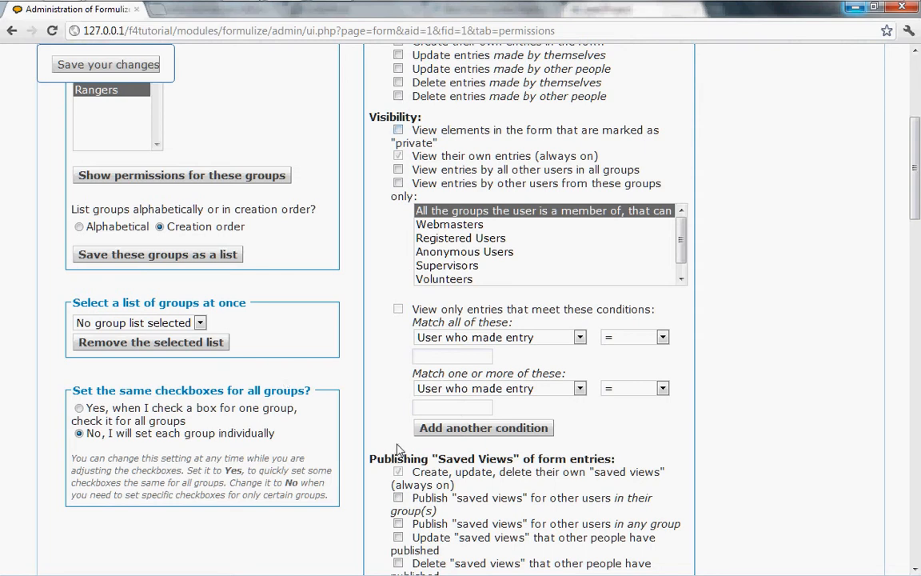
scroll(398, 449, "down", 5)
scroll(227, 334, "up", 2)
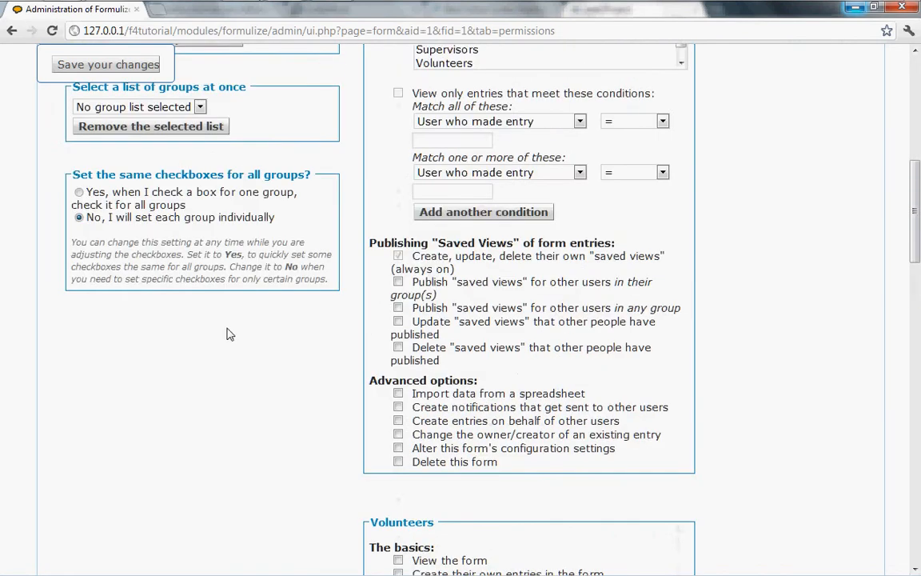
scroll(228, 334, "up", 3)
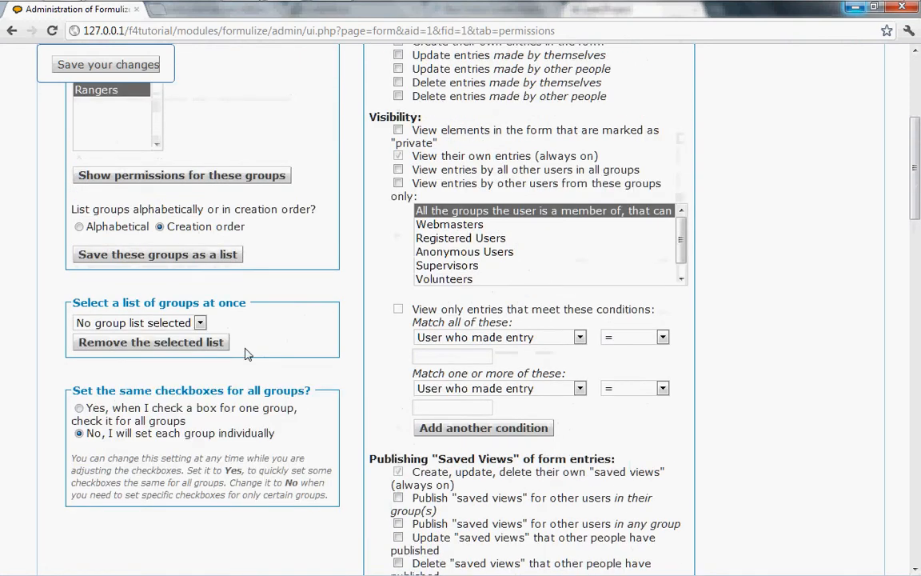
scroll(245, 354, "up", 1)
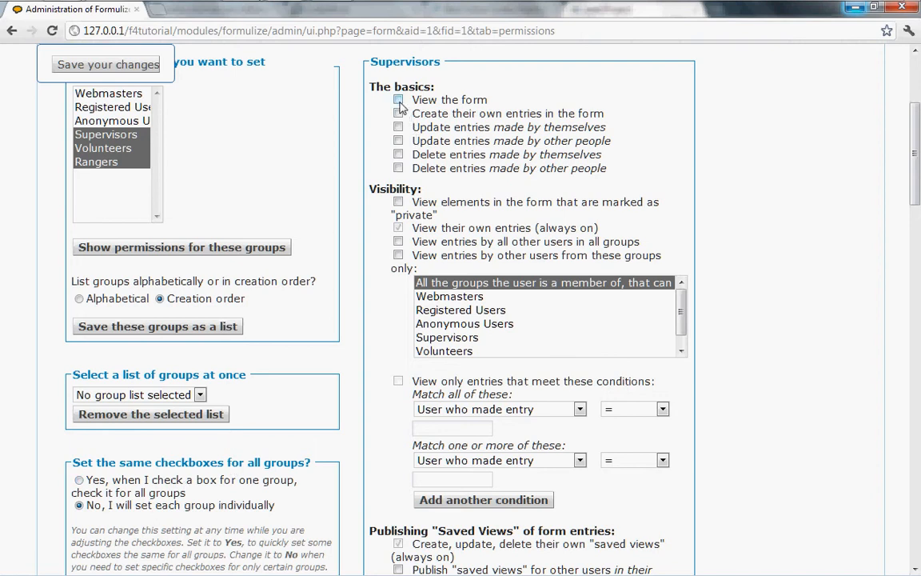
- Grant Supervisors all basic permissions: view the form, create their own entries, and update and delete entries made by themselves and other people
scroll(332, 180, "up", 3)
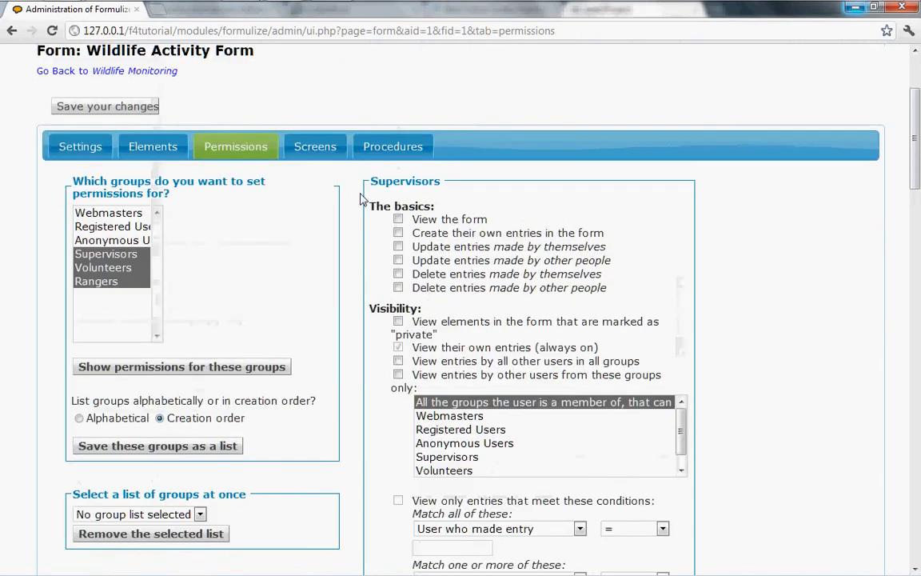
left_click(397, 219)
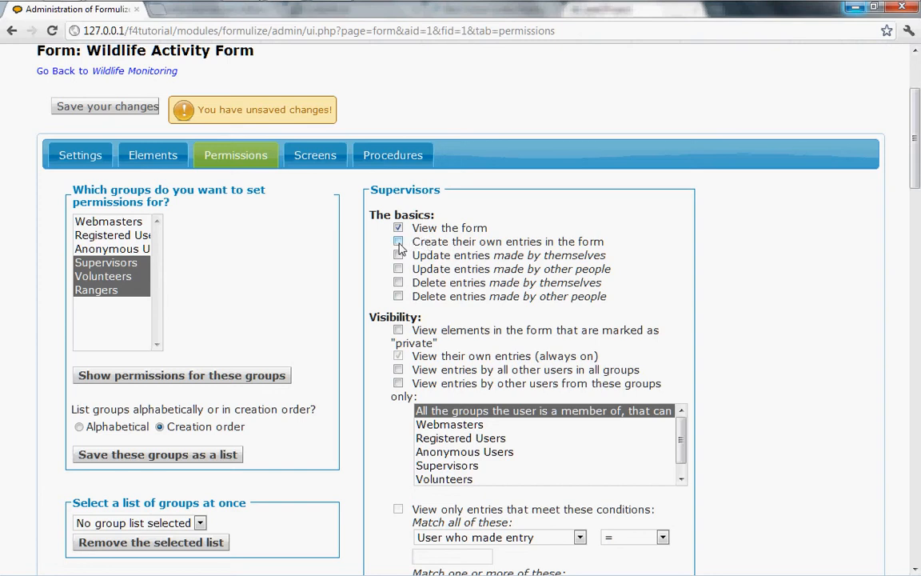
left_click(399, 254)
left_click(398, 269)
left_click(398, 283)
left_click(398, 296)
- Allow Supervisors to view elements marked as private and entries by all other users in all groups
scroll(426, 318, "down", 5)
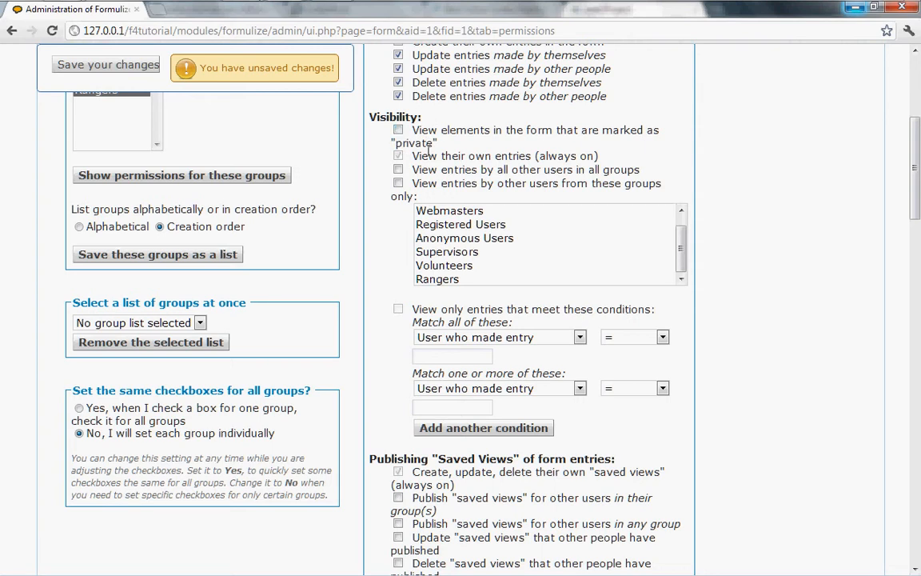
scroll(435, 149, "up", 1)
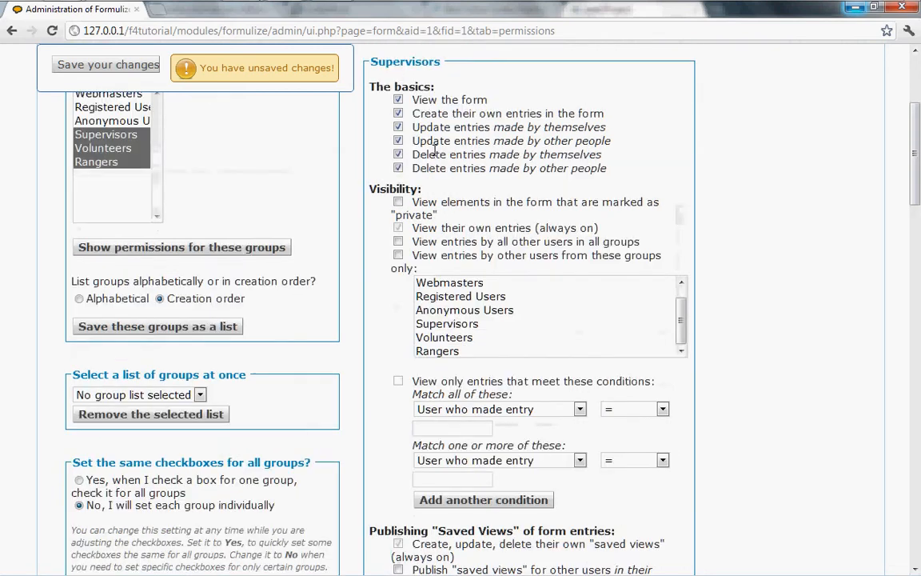
left_click(398, 203)
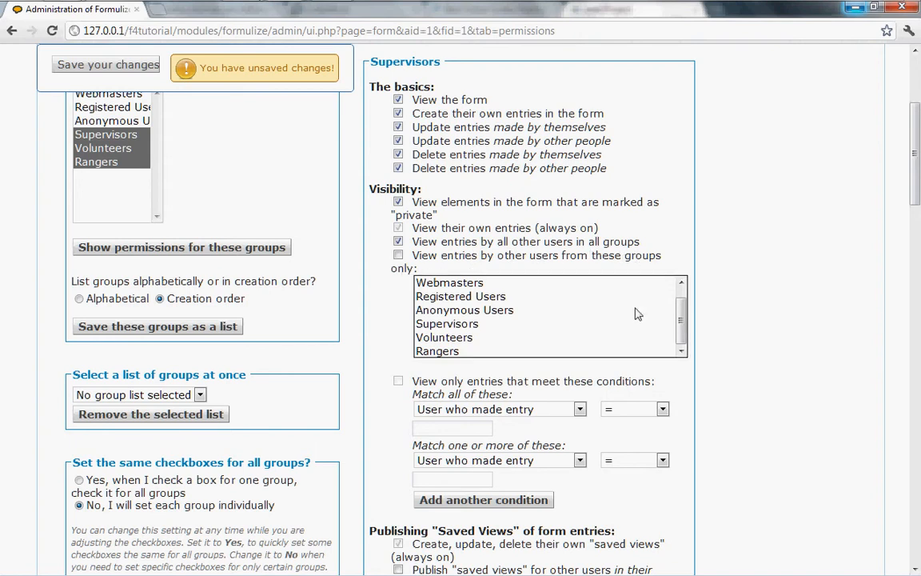
- Enable Supervisors to view entries by other users from specific groups only, and choose Rangers as the group
mouse_move(681, 319)
left_mouse_down()
mouse_move(687, 328)
mouse_move(687, 308)
left_mouse_up()
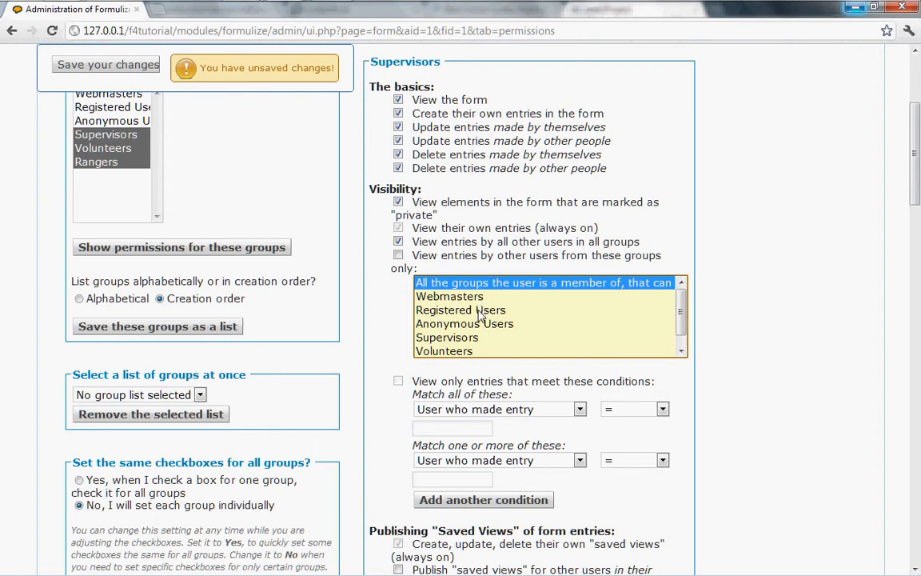
left_click(398, 255)
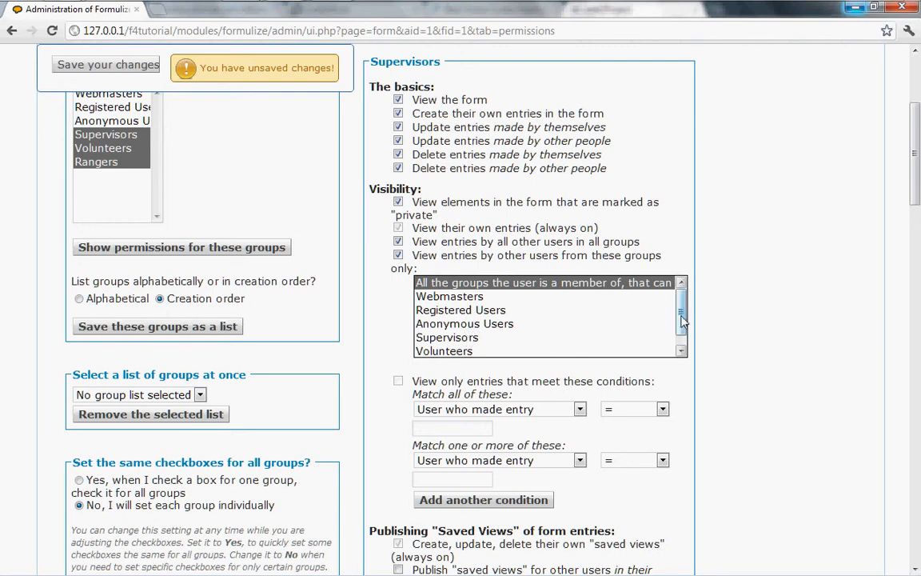
left_click_drag(682, 322, 683, 336)
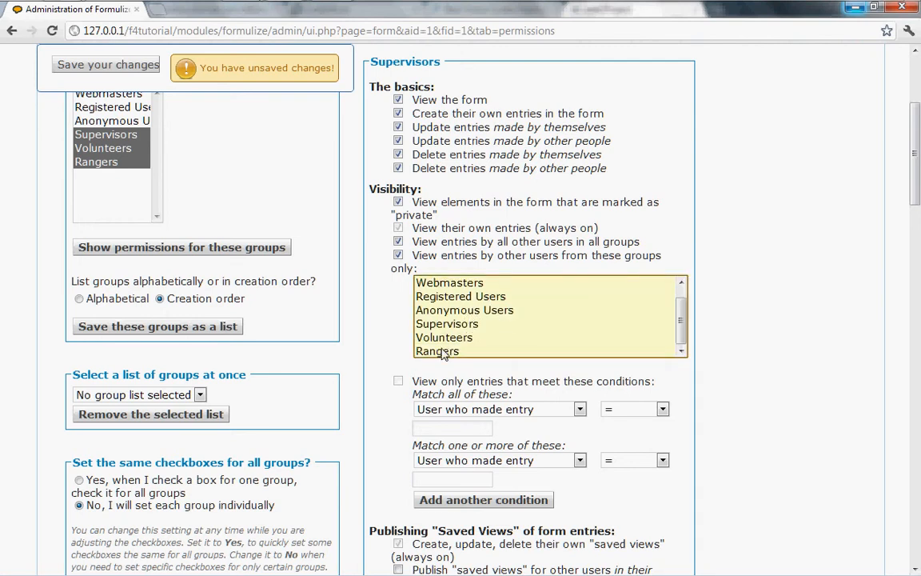
left_click(495, 352)
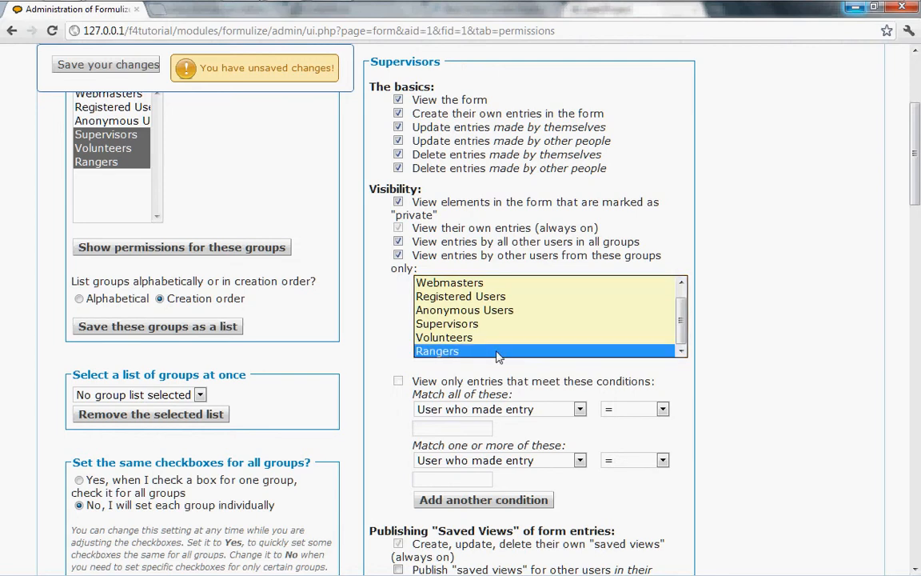
- Turn off Supervisors' viewing of entries by all other users in all groups, and choose all the groups the user is a member of instead
left_click(399, 242)
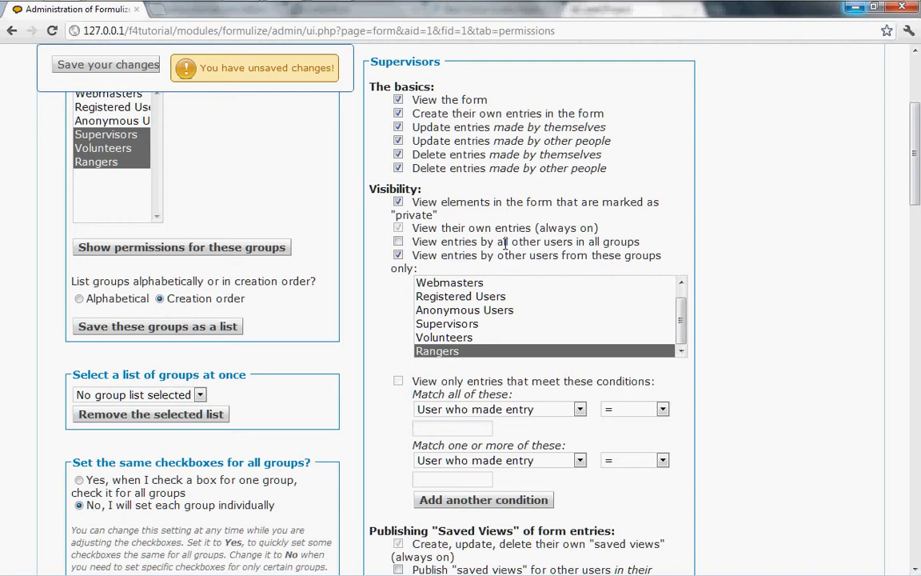
left_click_drag(681, 329, 681, 307)
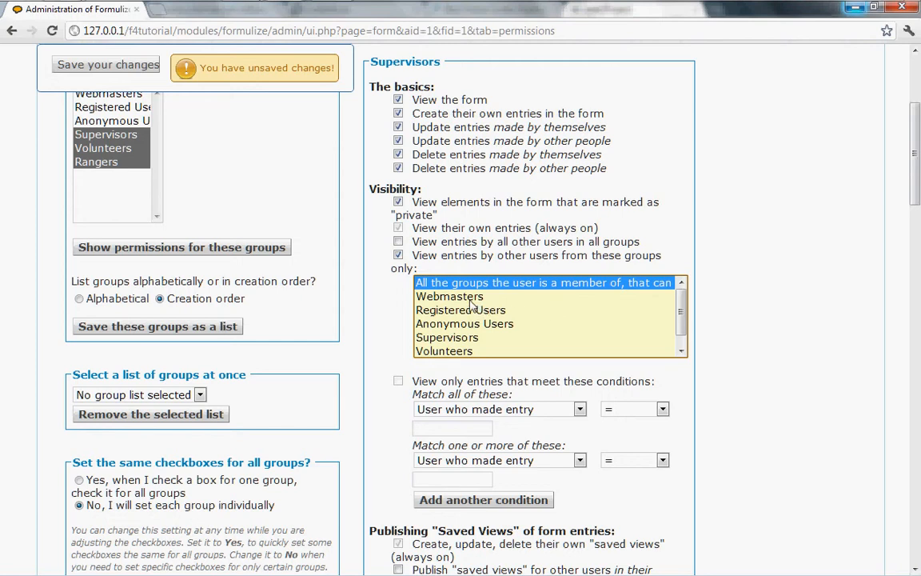
- Allow Supervisors to view entries by all other users in all groups again, and turn off their viewing limited to specific groups
mouse_move(681, 317)
left_mouse_down()
mouse_move(682, 339)
mouse_move(680, 306)
left_mouse_up()
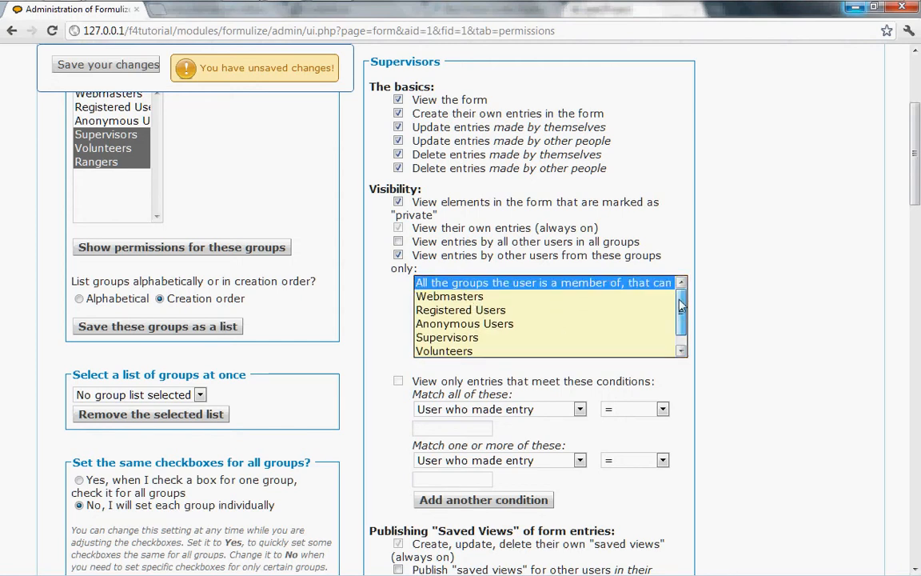
left_click(398, 242)
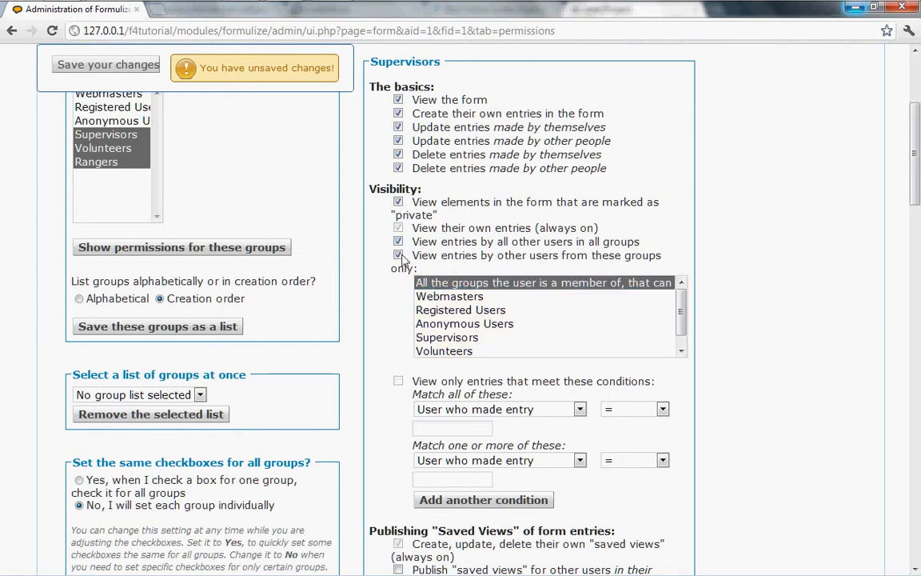
left_click(398, 255)
- Look over the fields and value box offered for limiting the entries Supervisors can view by conditions
scroll(720, 306, "down", 2)
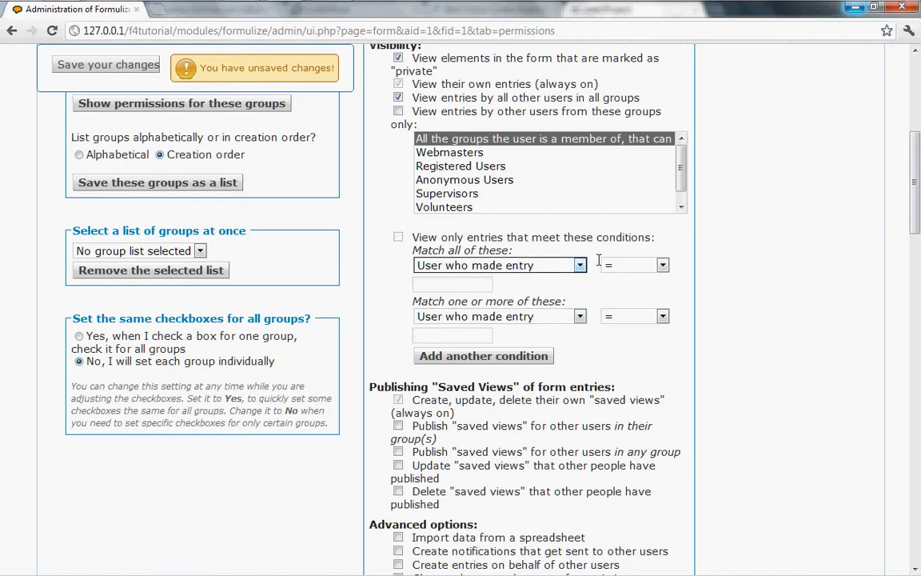
left_click(565, 269)
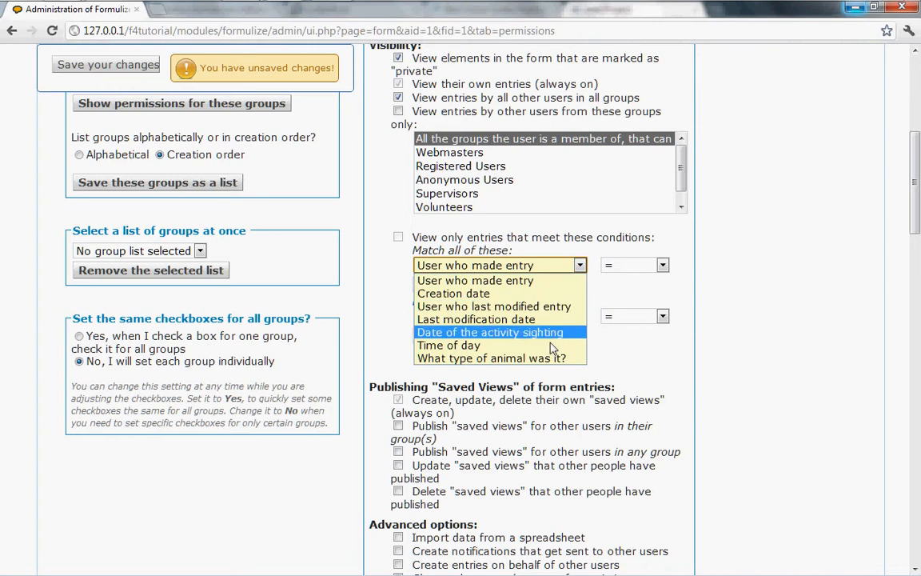
left_click(714, 261)
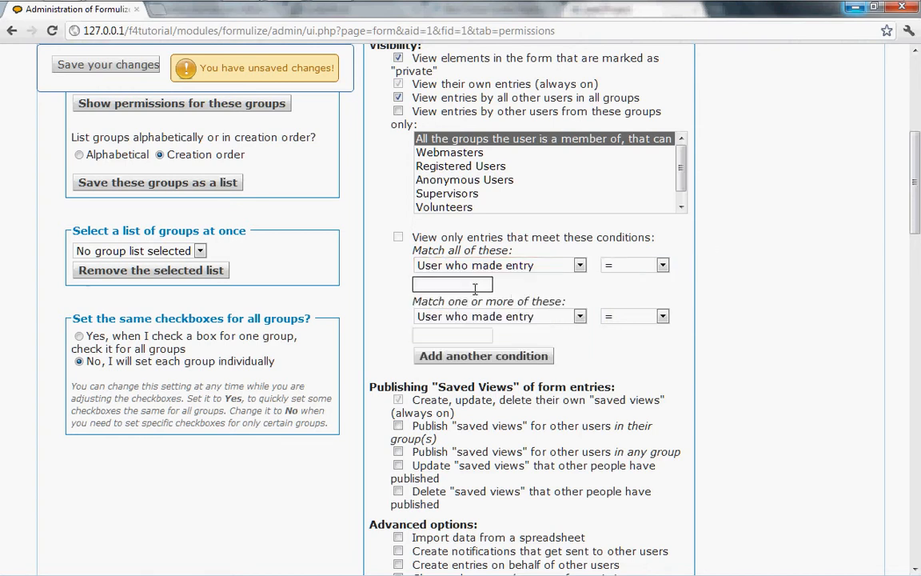
left_click(434, 284)
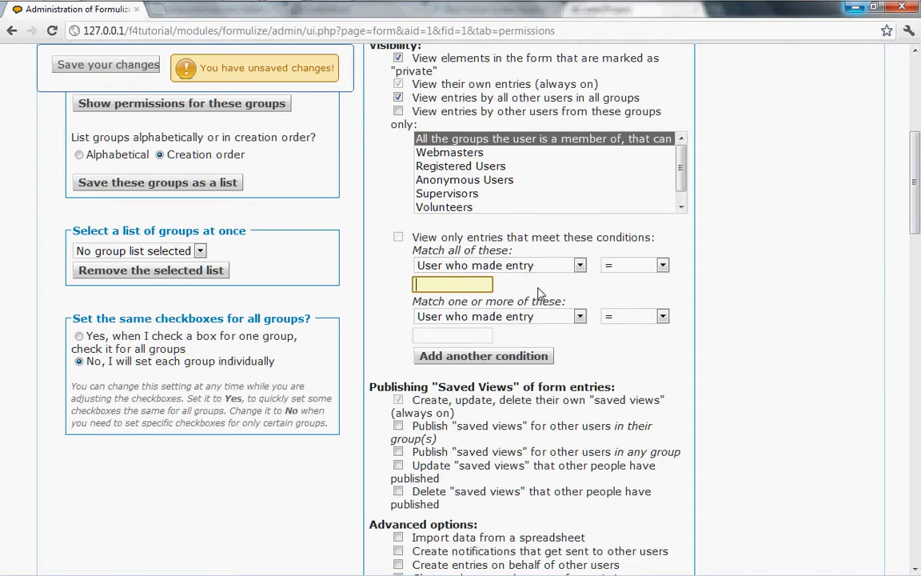
- Allow Supervisors to publish saved views for other users in any group, and to update and delete saved views published by other people
scroll(591, 364, "down", 4)
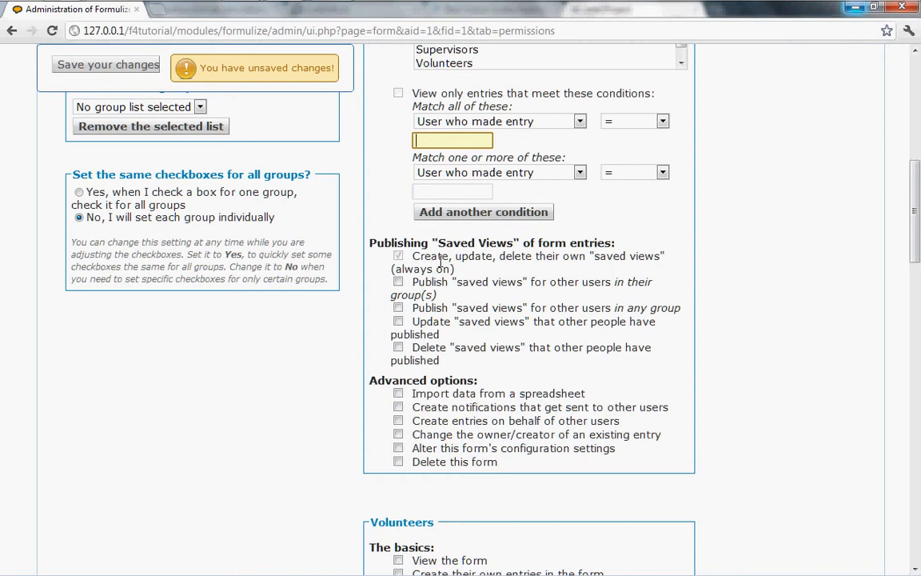
left_click(399, 282)
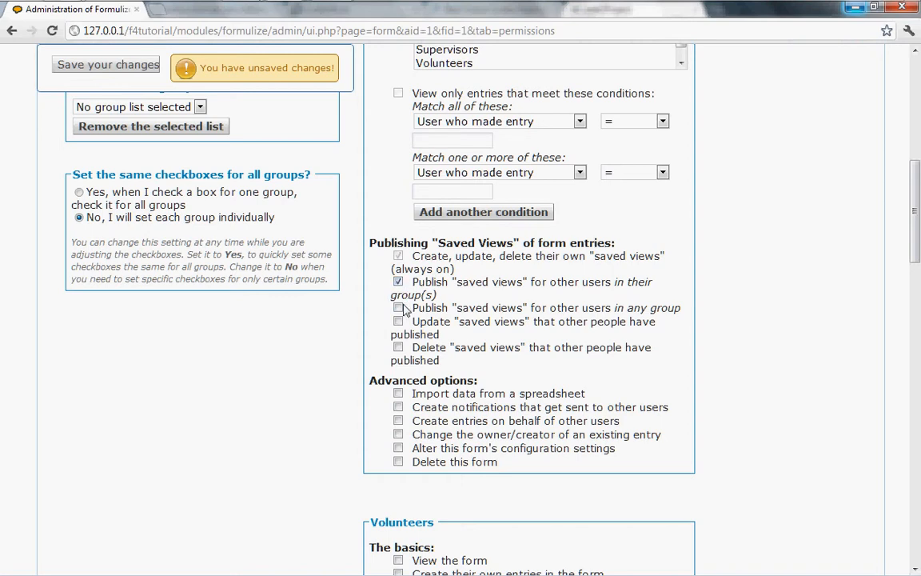
left_click(398, 309)
left_click(400, 282)
left_click(398, 322)
left_click(398, 347)
- Grant Supervisors the advanced options to import data from a spreadsheet, create notifications for other users and alter the form's configuration settings
scroll(487, 345, "down", 1)
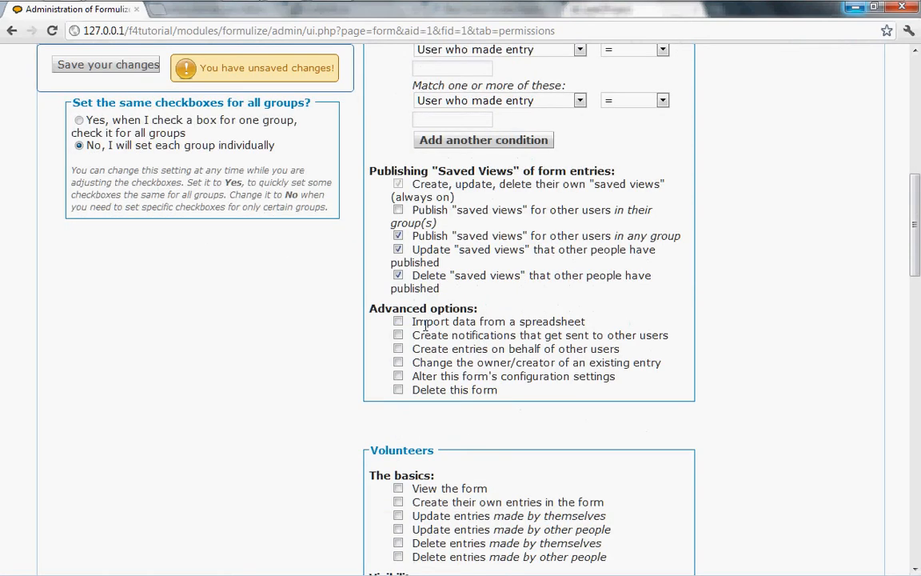
left_click(399, 322)
left_click(398, 336)
left_click(399, 377)
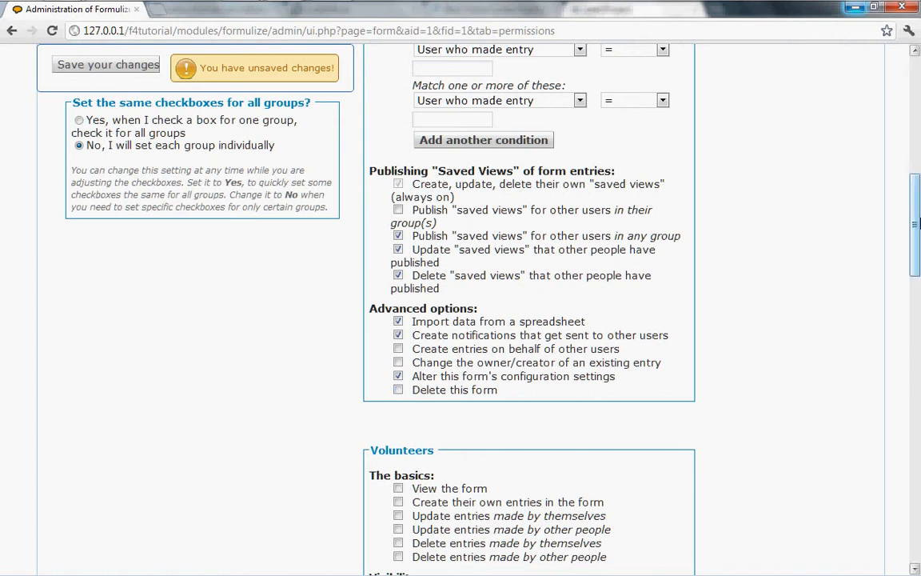
- Grant Volunteers the basic permissions to view the form, create their own entries and update entries made by themselves
left_click_drag(917, 223, 917, 159)
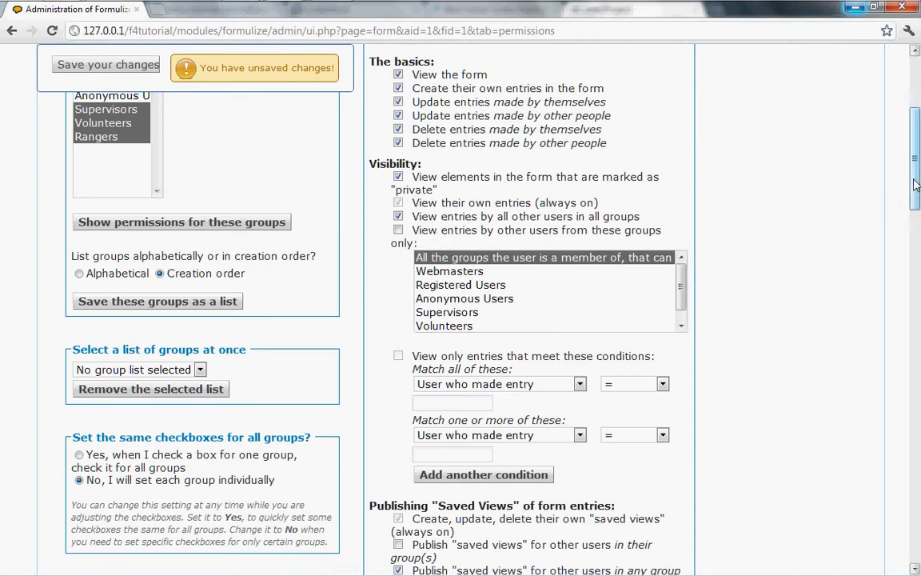
left_click_drag(916, 186, 917, 204)
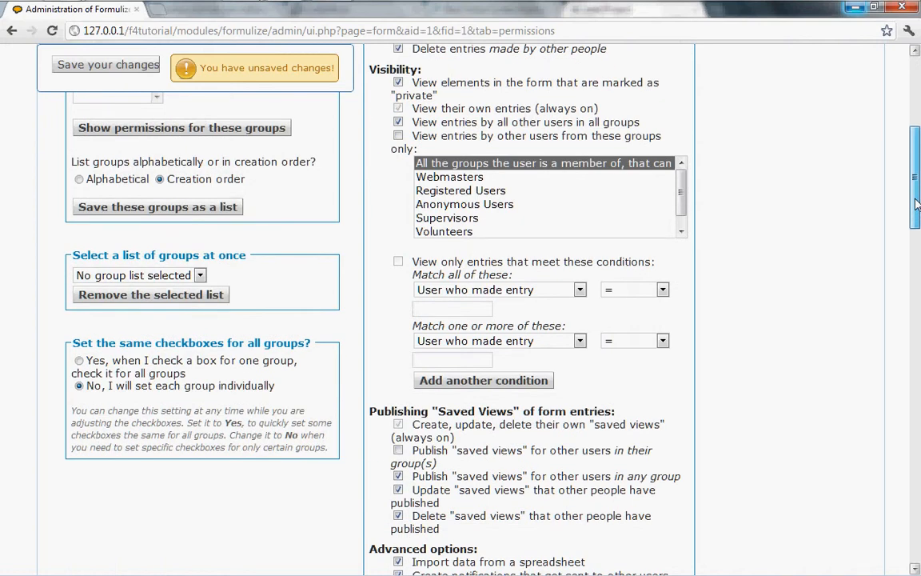
left_click_drag(917, 204, 916, 212)
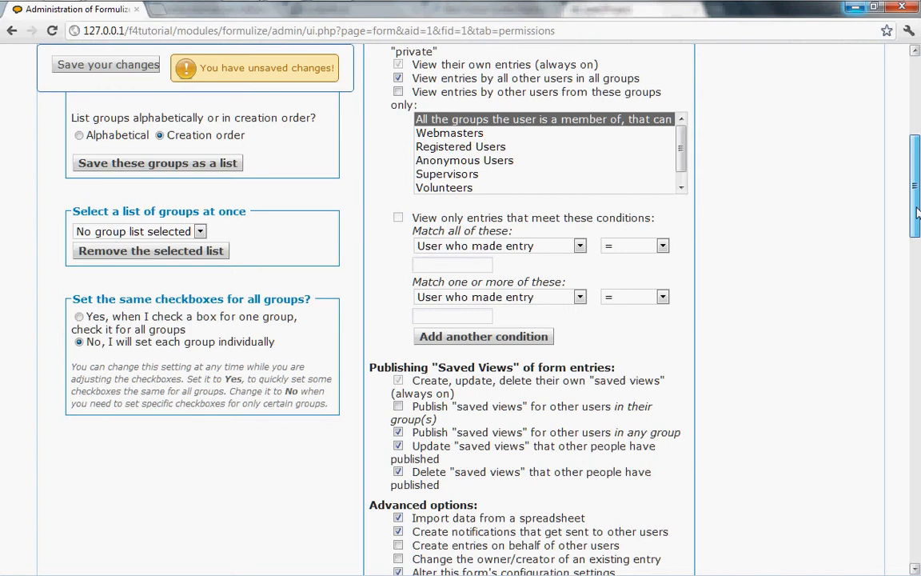
left_click_drag(918, 212, 918, 304)
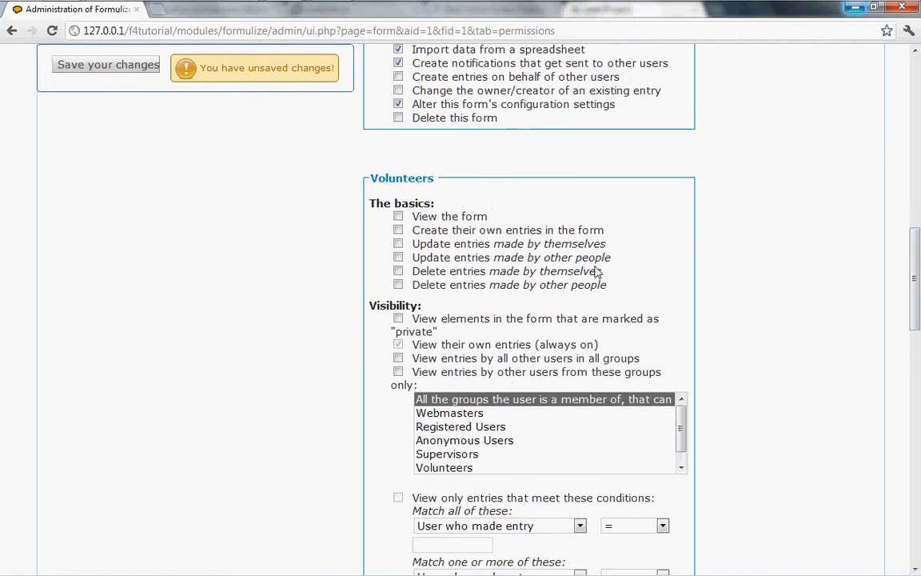
left_click(398, 216)
left_click(399, 231)
left_click(399, 244)
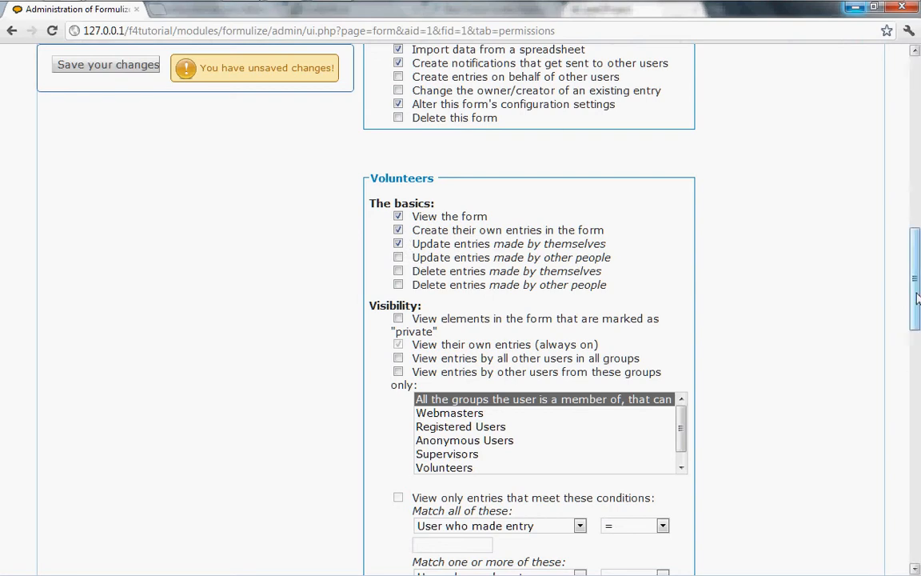
- Grant Rangers the basic permissions to view the form, create their own entries, and update entries made by themselves and other people
left_click_drag(917, 299, 917, 411)
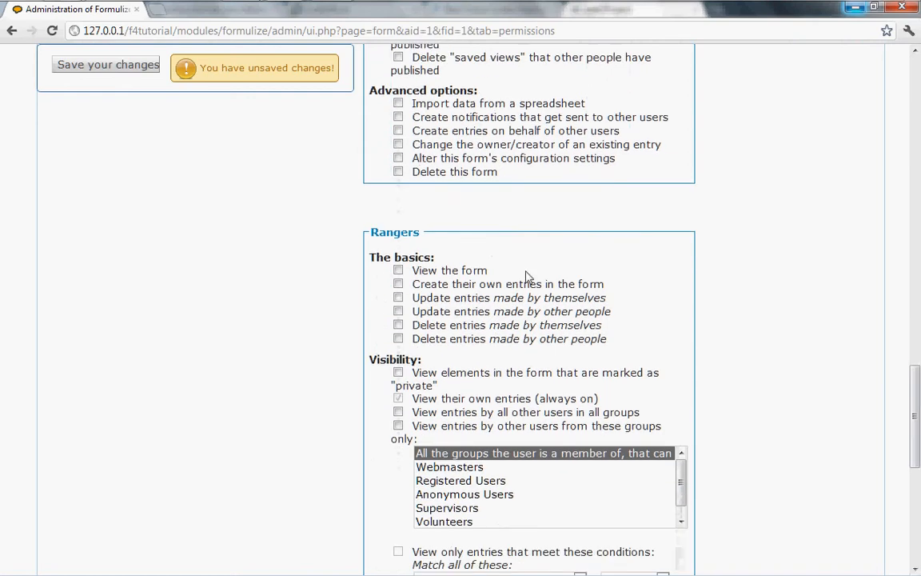
left_click(399, 284)
left_click(398, 297)
left_click(399, 312)
- Enable Rangers to view entries by other users from specific groups only, and choose Volunteers and Rangers as the groups
left_click_drag(916, 398, 917, 427)
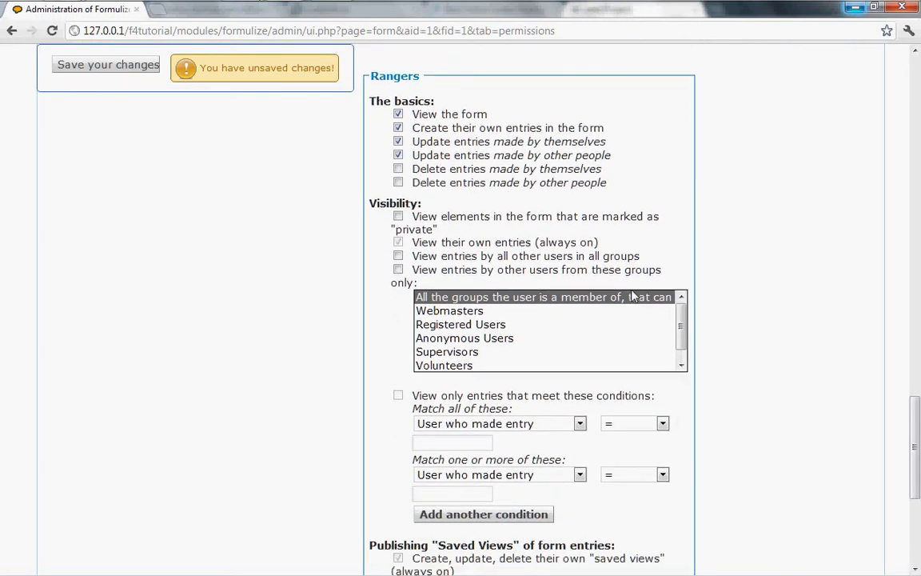
left_click(398, 270)
left_click_drag(680, 326, 680, 340)
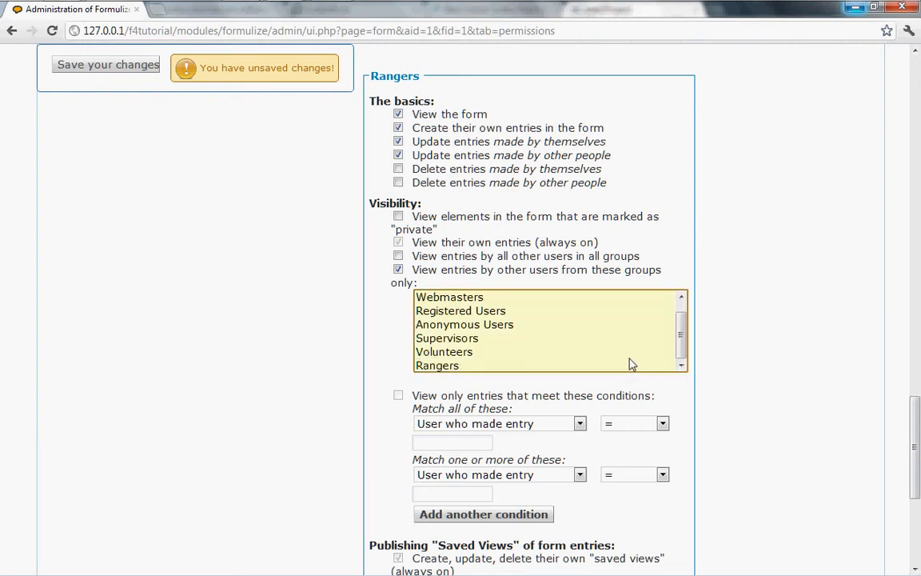
left_click_drag(453, 366, 456, 357)
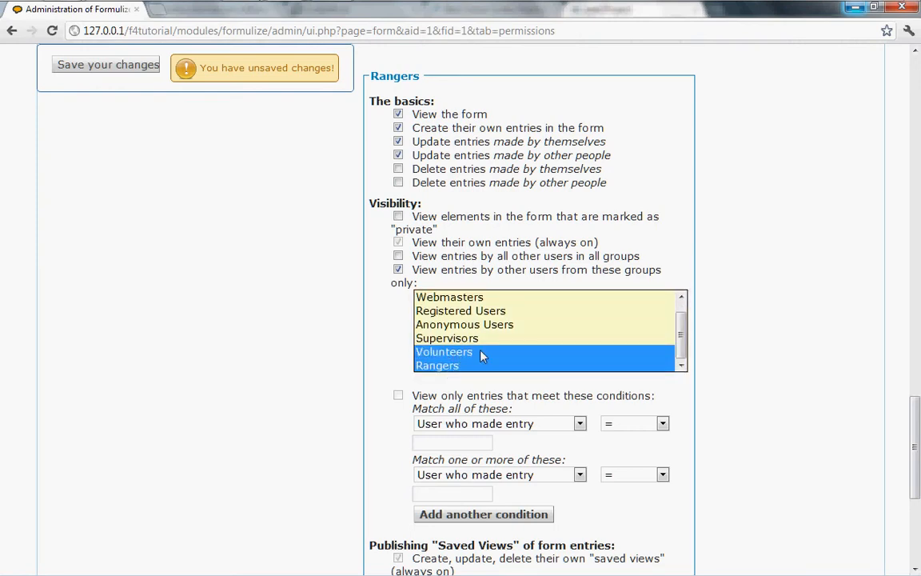
left_click_drag(682, 349, 682, 299)
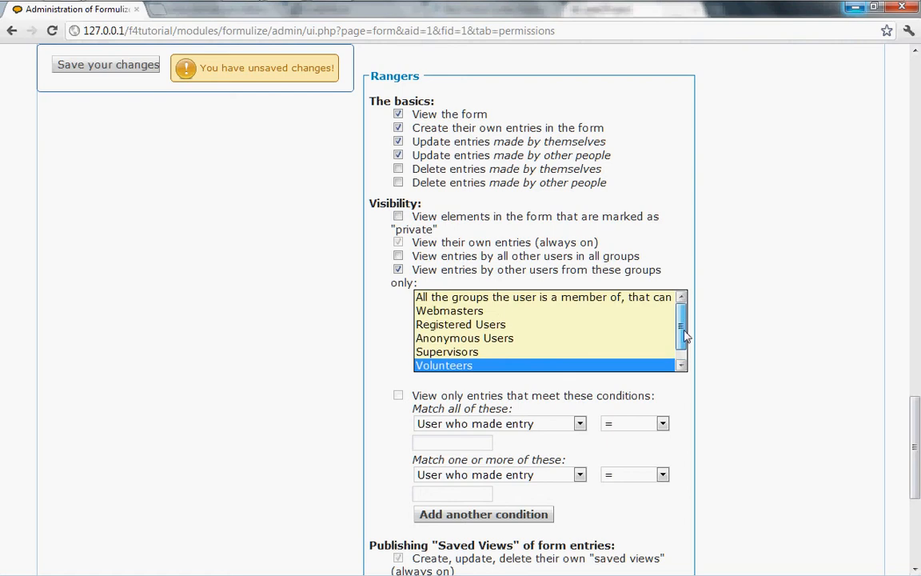
left_click_drag(684, 335, 684, 358)
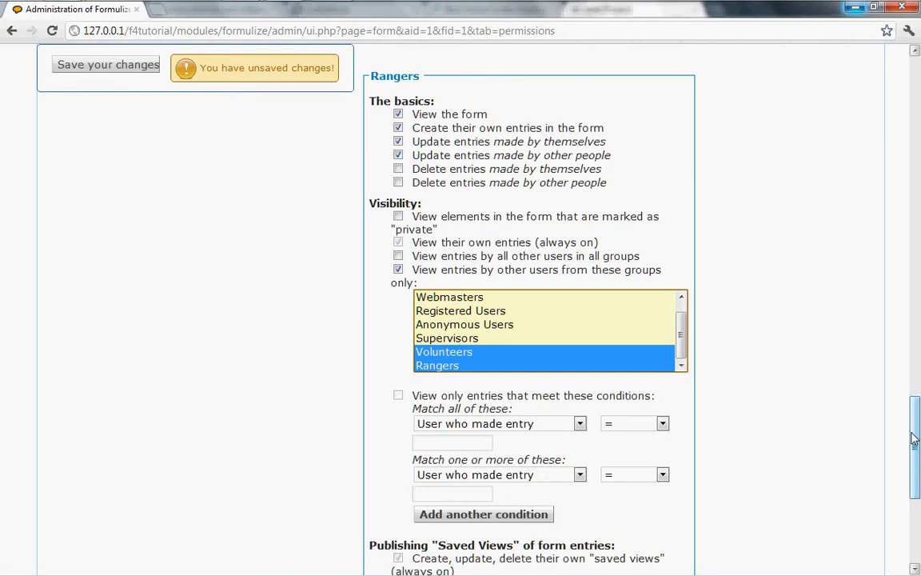
- Review the permission settings of the Supervisors, Volunteers and Rangers groups
left_click_drag(914, 438, 914, 442)
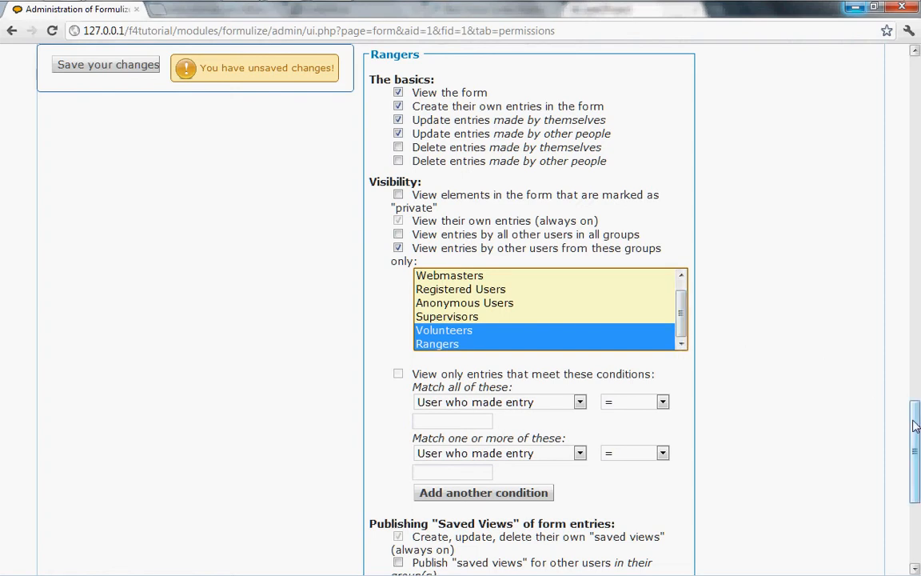
left_click_drag(917, 430, 917, 471)
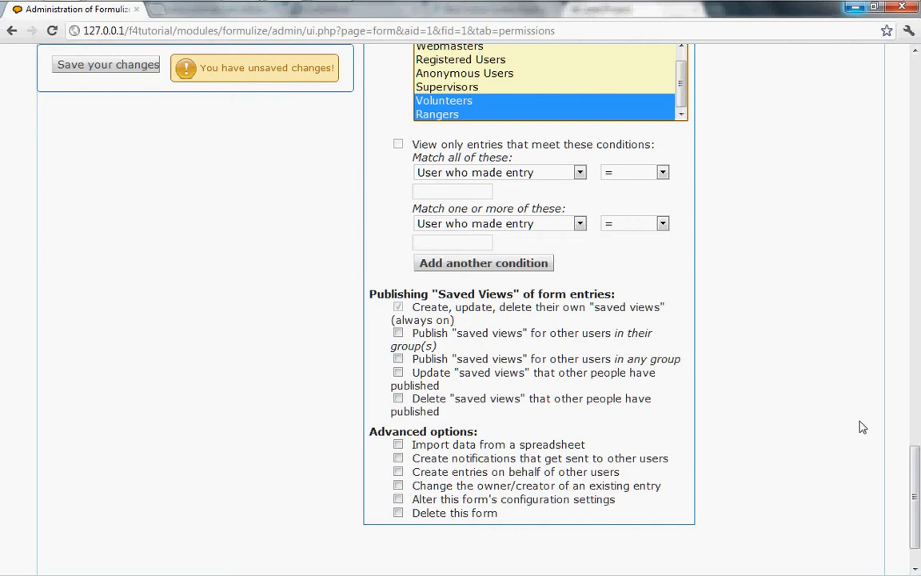
left_click_drag(917, 465, 913, 128)
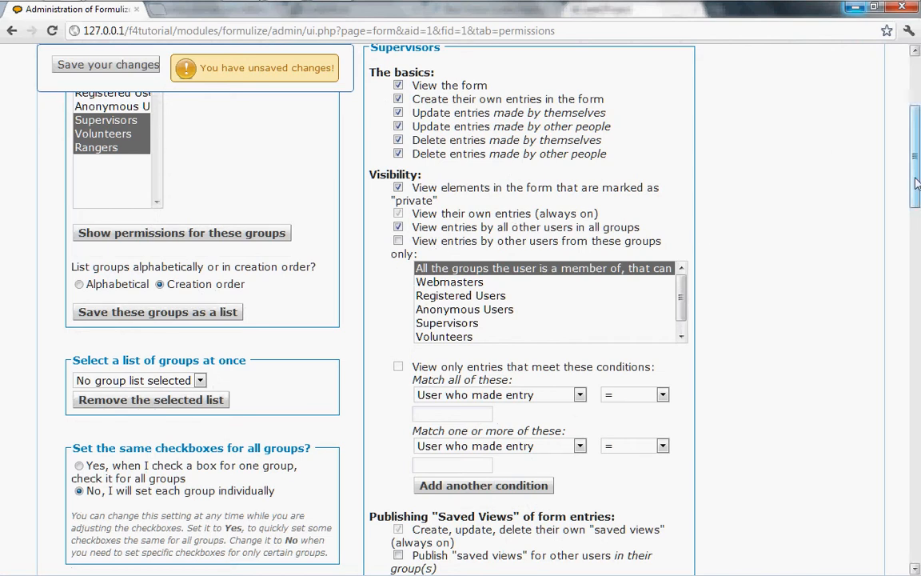
left_click_drag(911, 182, 916, 327)
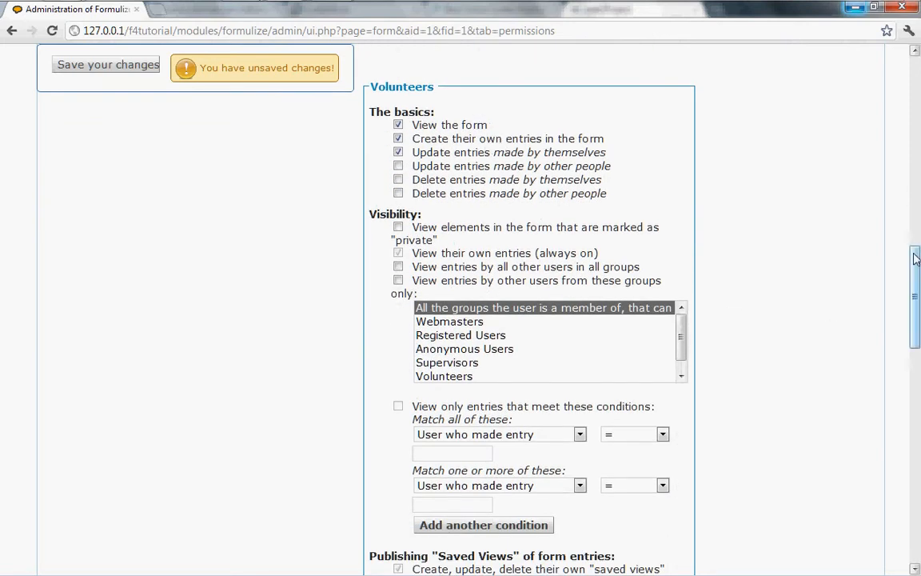
left_click_drag(915, 268, 917, 404)
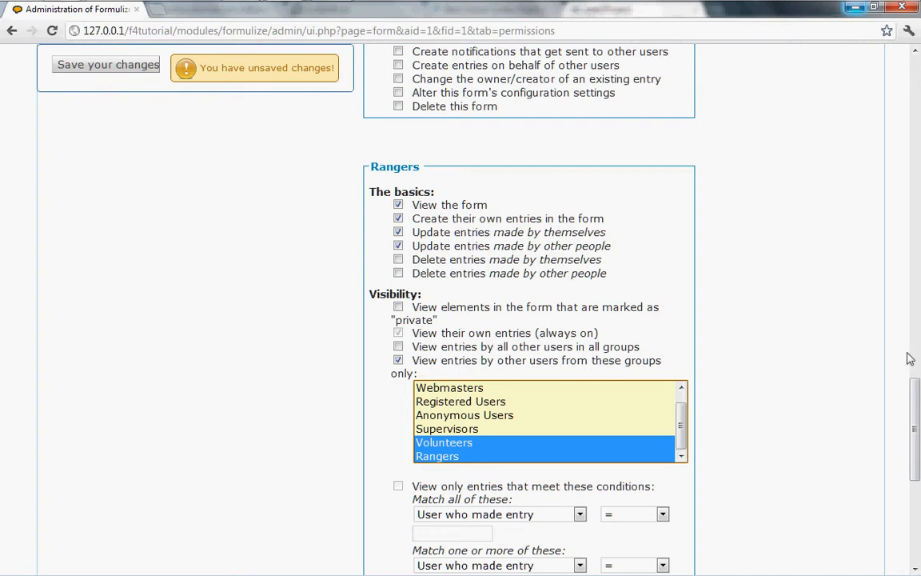
scroll(550, 286, "down", 3)
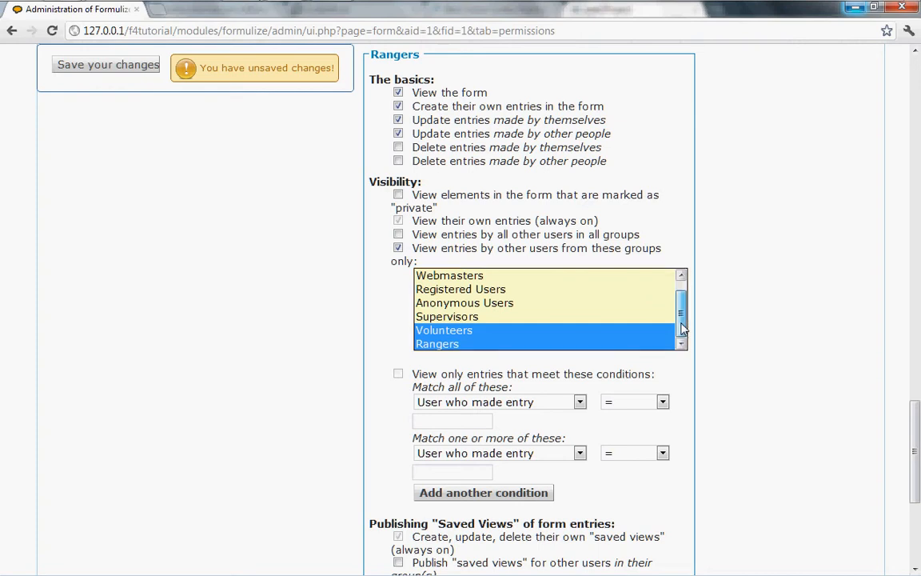
- Try choosing all the groups the user is a member of for Rangers' entry visibility, and reselect Volunteers and Rangers instead
scroll(682, 328, "up", 2)
left_click(602, 278)
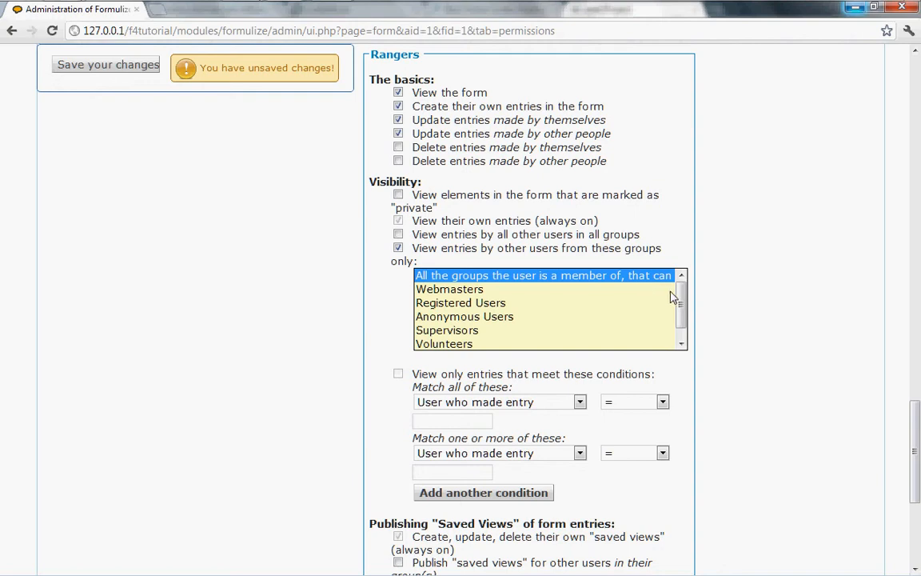
scroll(681, 319, "down", 1)
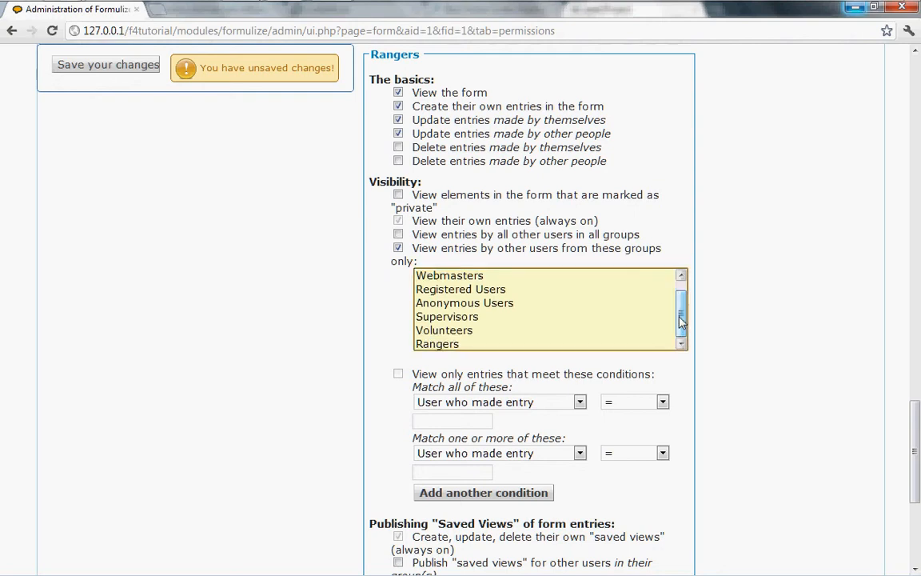
left_click_drag(438, 345, 463, 335)
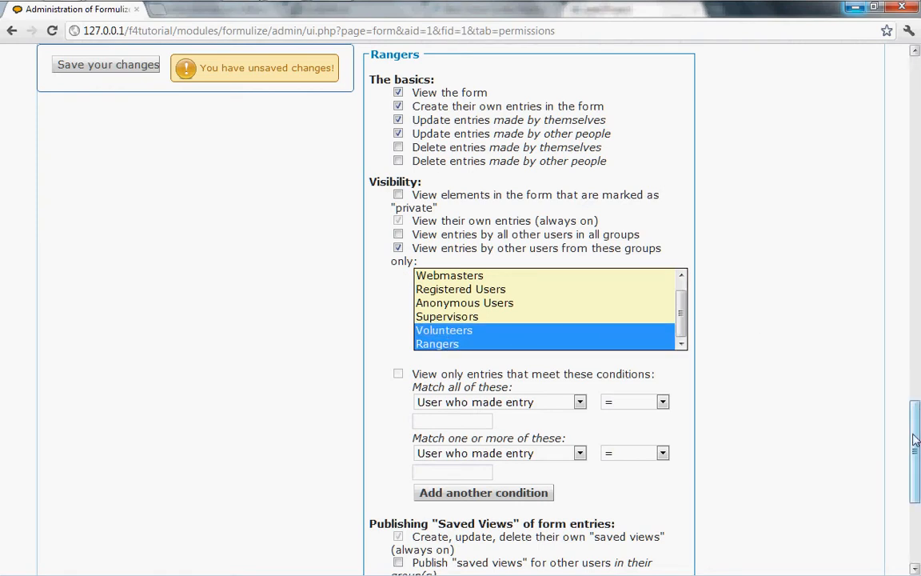
- Try adding all the groups the user is a member of to Rangers' Volunteers and Rangers selection, and remove that option again
scroll(915, 439, "down", 1)
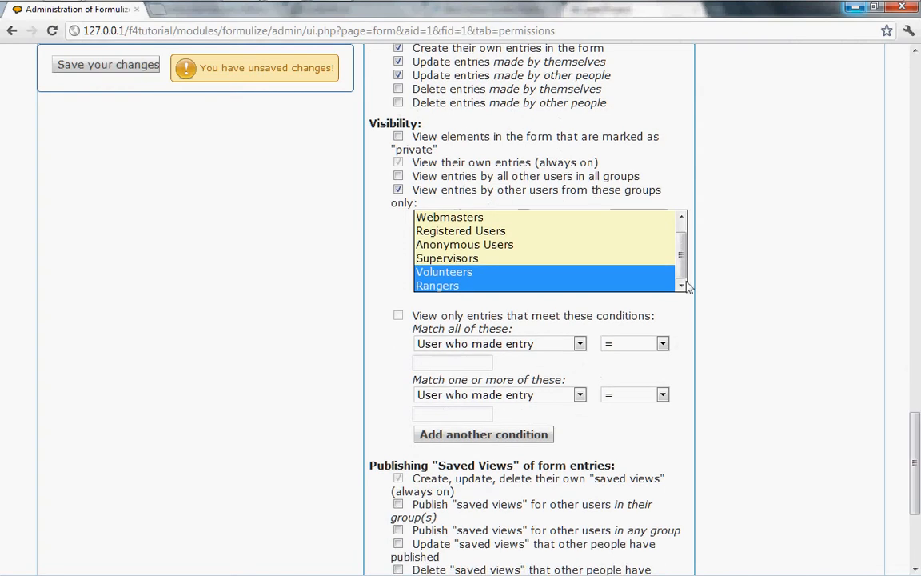
scroll(619, 231, "up", 1)
left_click(630, 218, "ctrl")
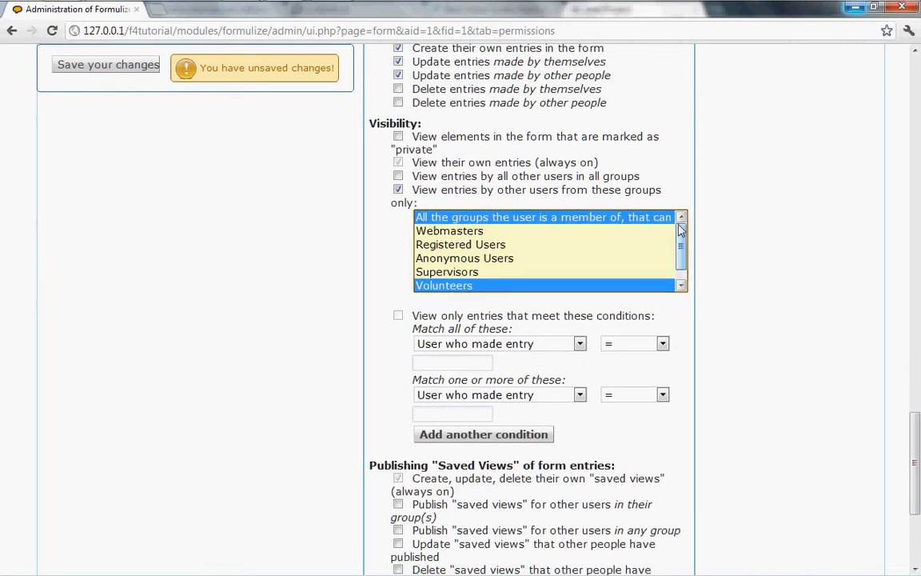
left_click(631, 218, "ctrl")
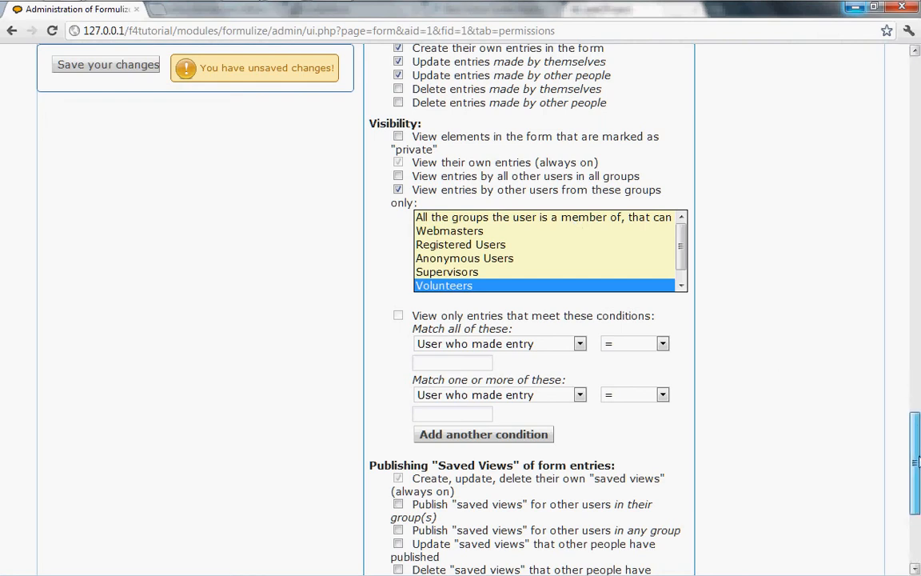
- Save the permission changes made to the Wildlife Activity Form
left_click_drag(914, 461, 918, 438)
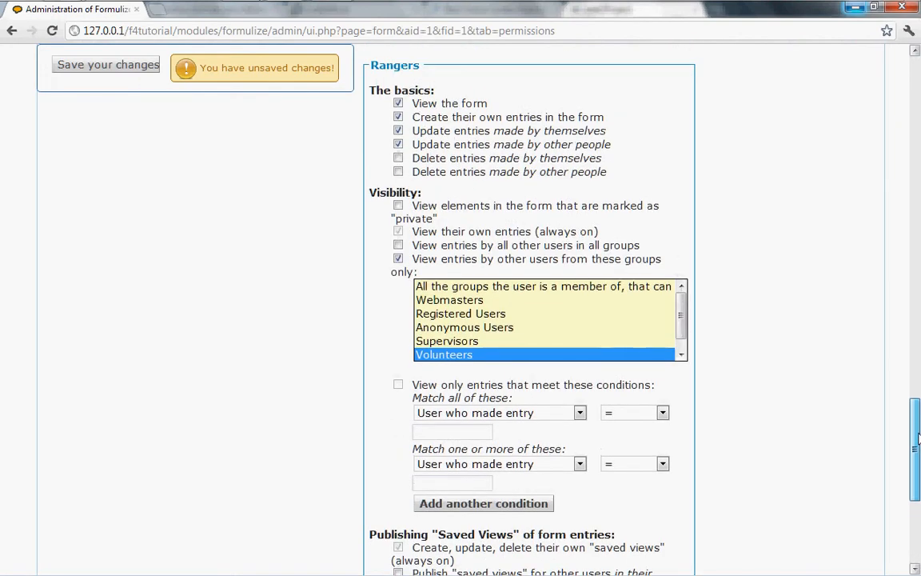
left_click_drag(918, 438, 899, 117)
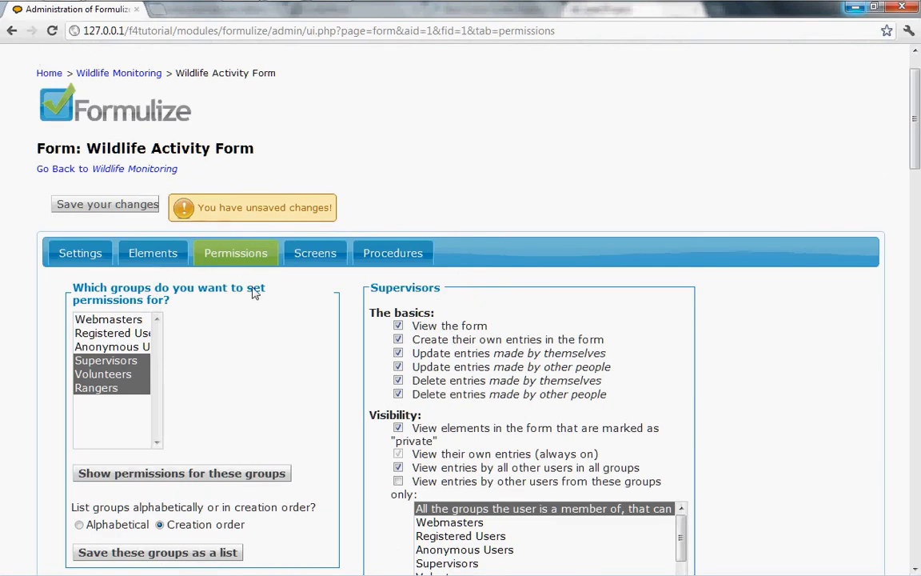
left_click(101, 206)
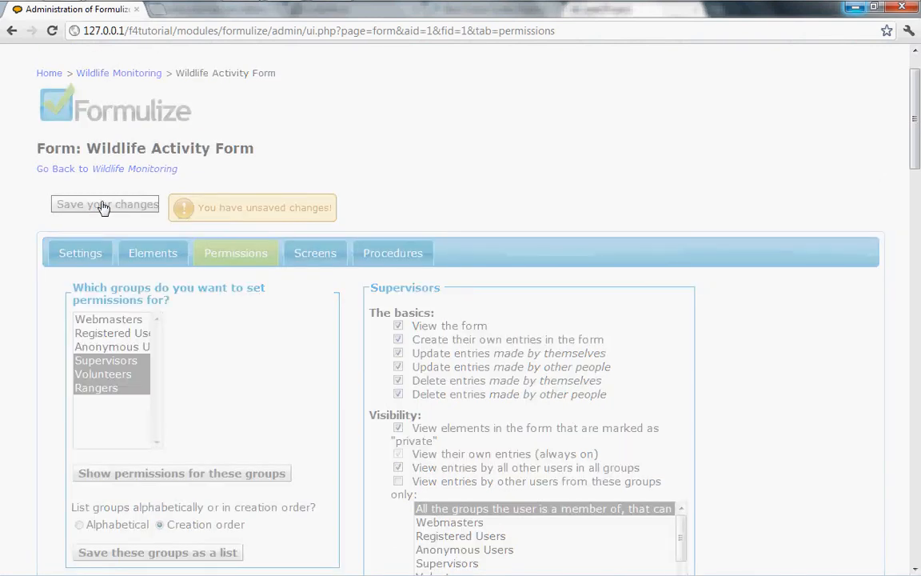